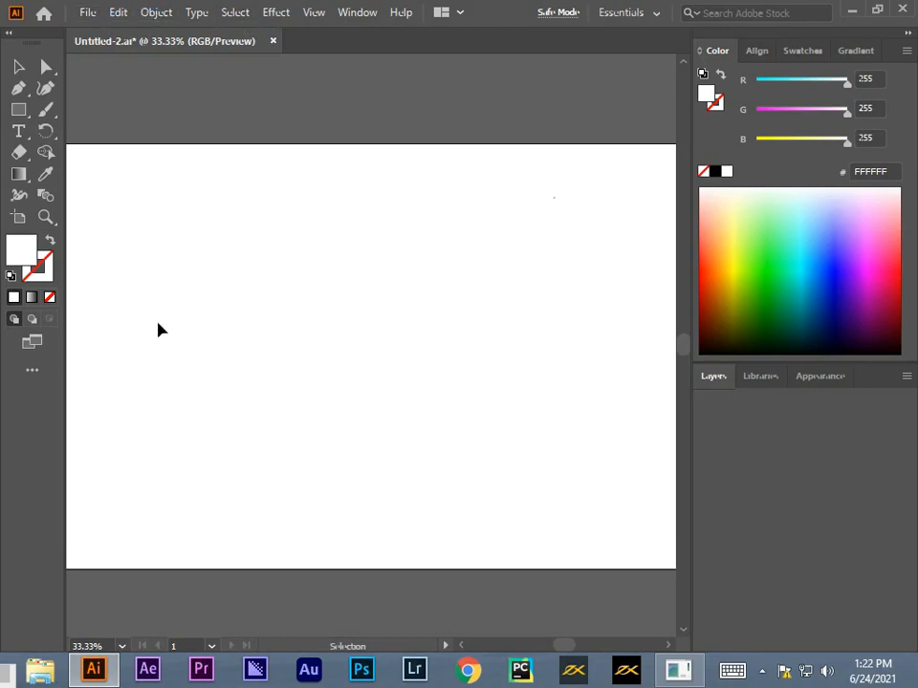
Draw a wide rectangle across the middle of the artboard and fully round its corners into a pill shape
click(19, 111)
drag(158, 238, 558, 470)
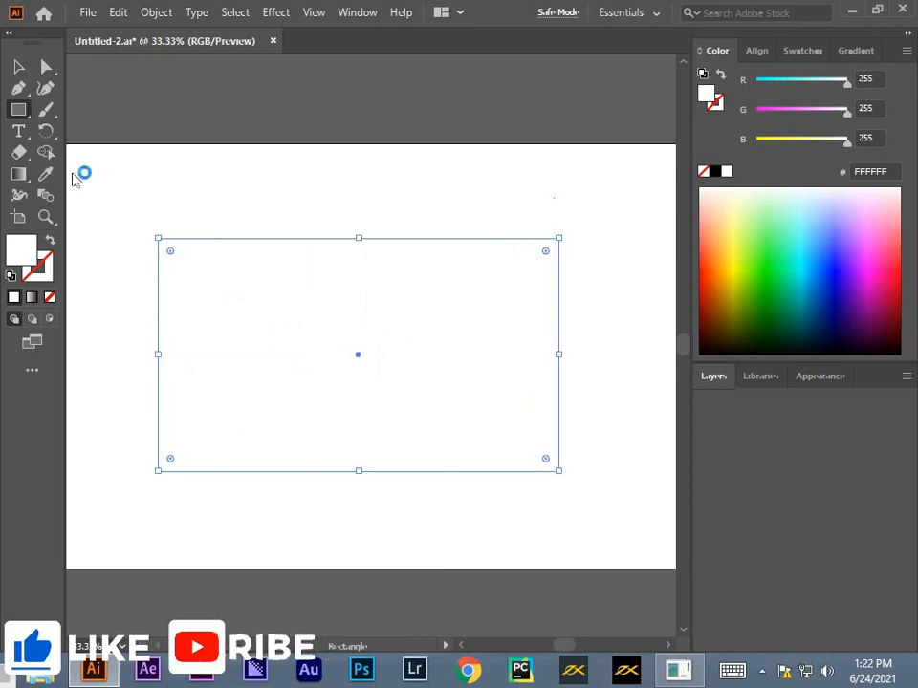
click(18, 67)
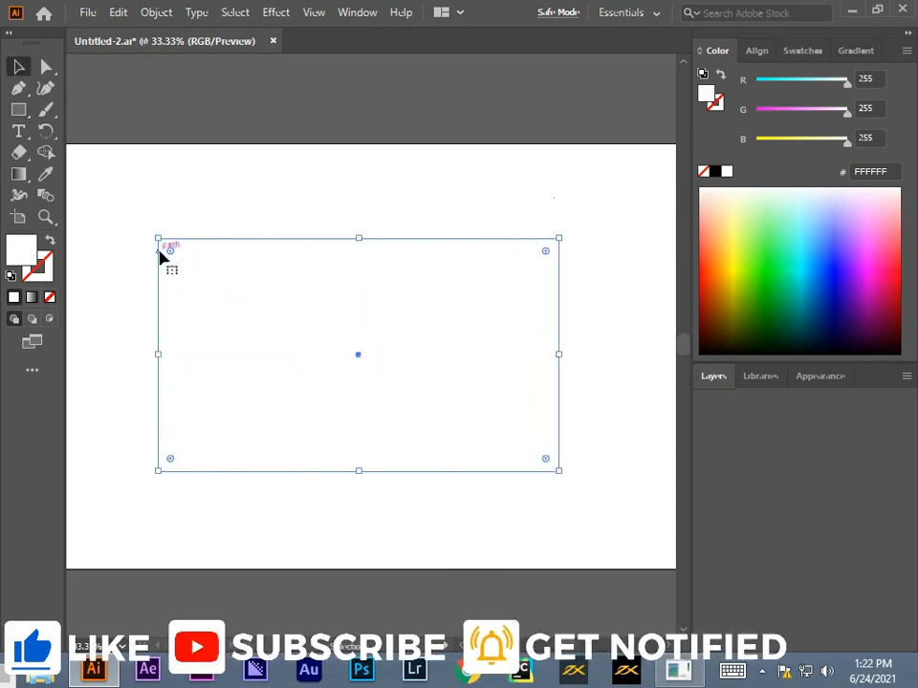
drag(170, 250, 360, 321)
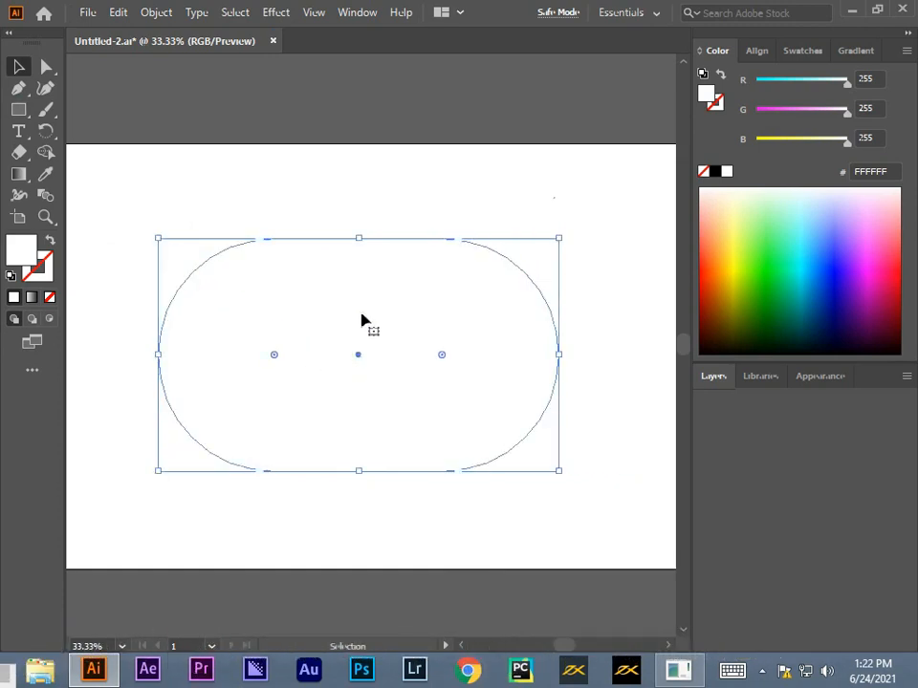
click(369, 211)
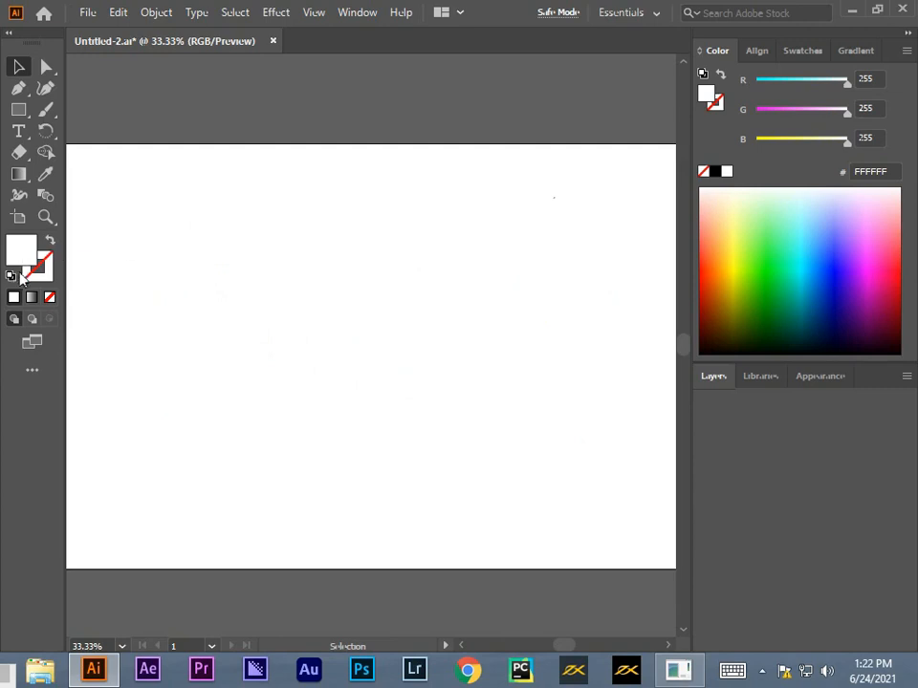
Give the pill shape a black stroke and no fill, and move it slightly up and to the left
click(10, 277)
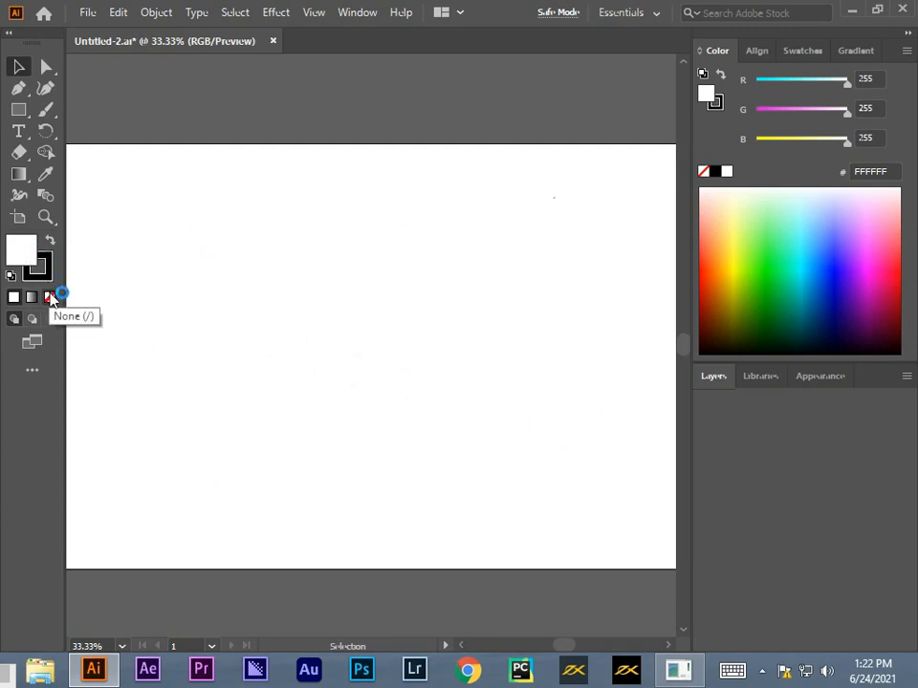
click(50, 298)
click(42, 278)
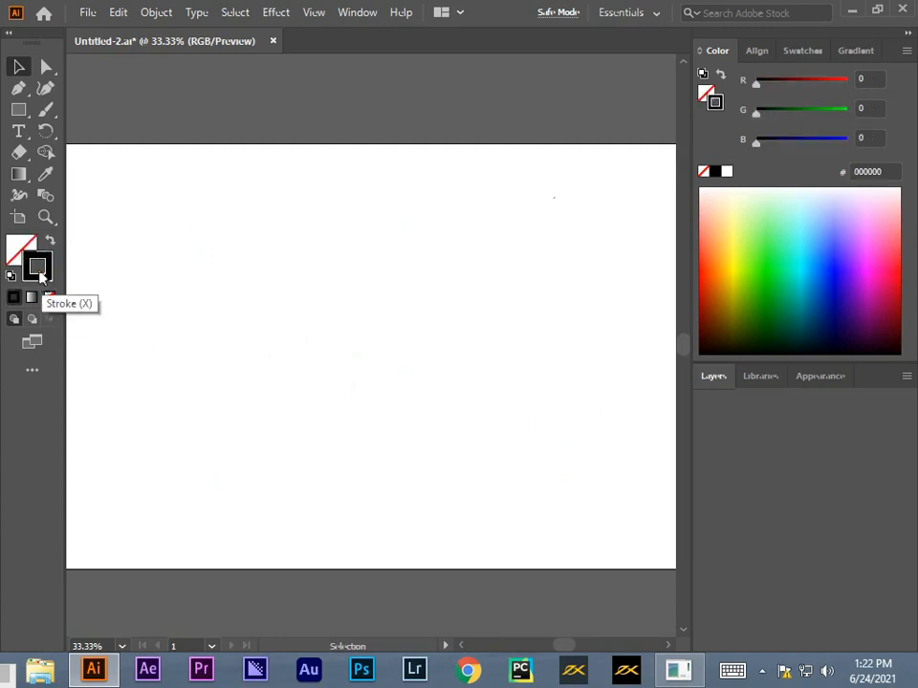
click(259, 249)
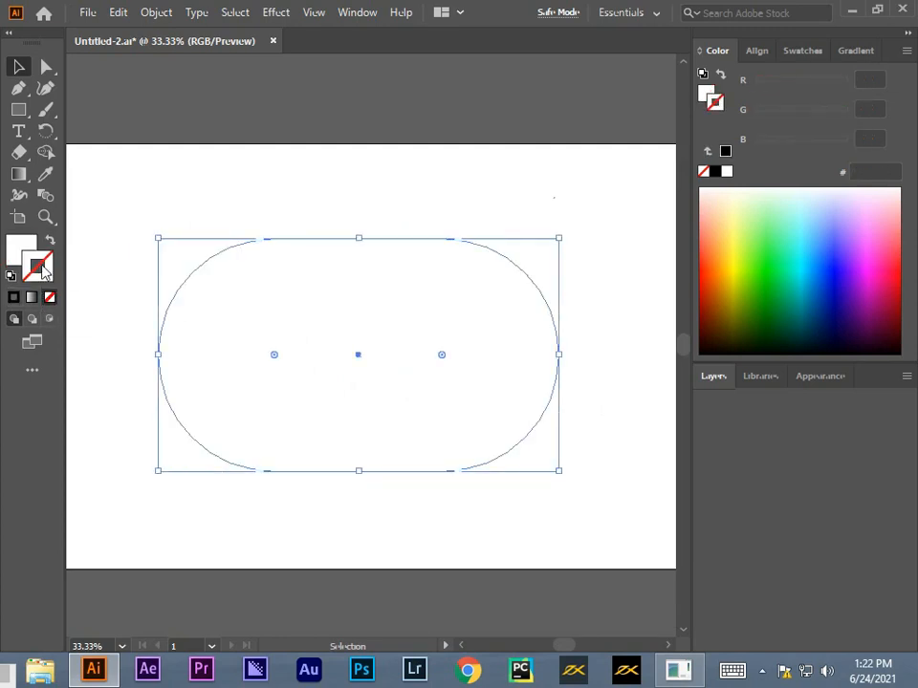
click(12, 277)
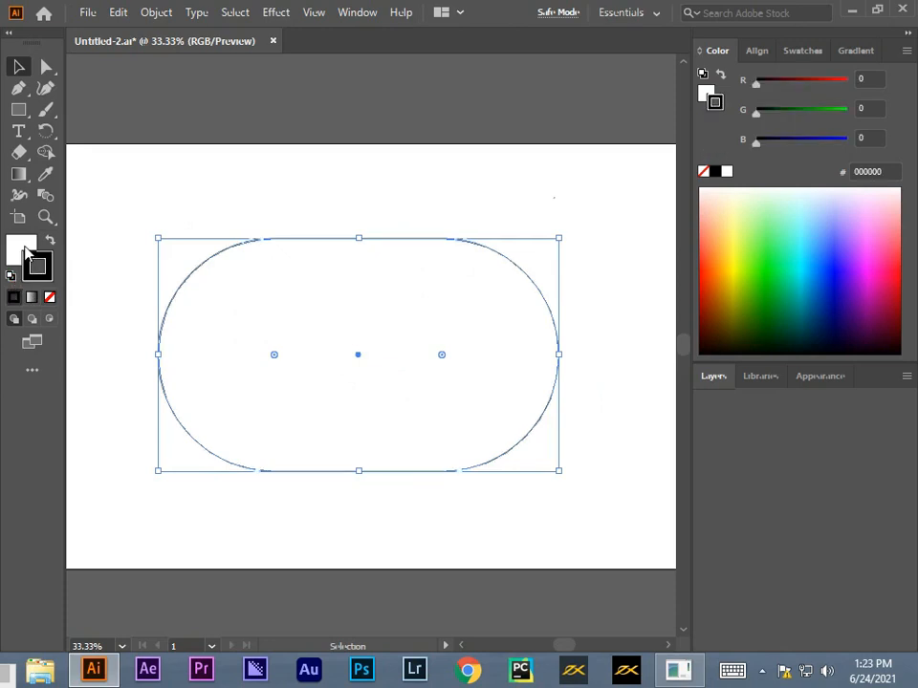
click(21, 245)
click(50, 296)
click(190, 201)
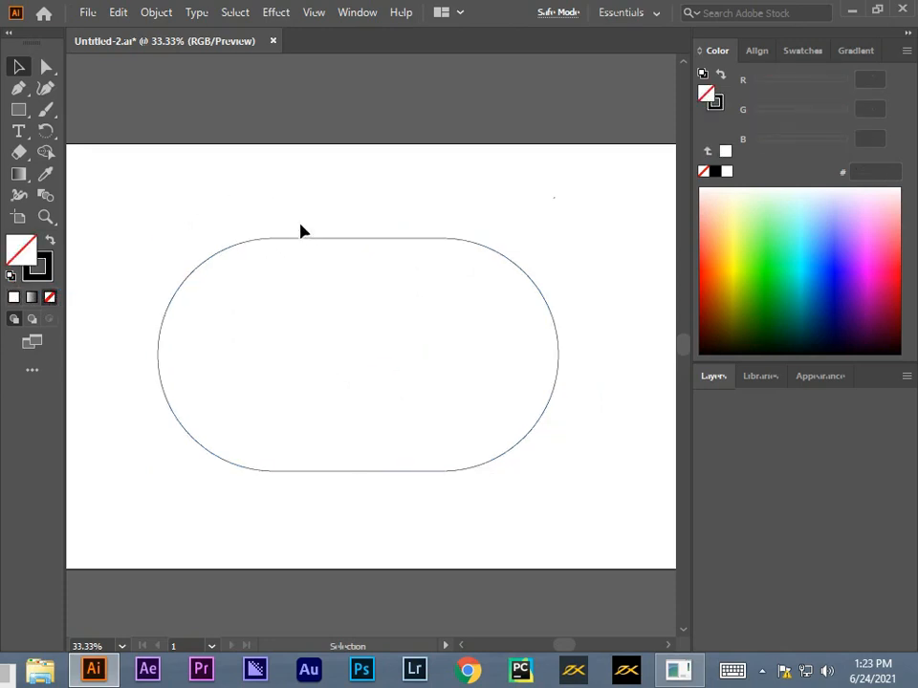
drag(305, 238, 279, 208)
click(428, 506)
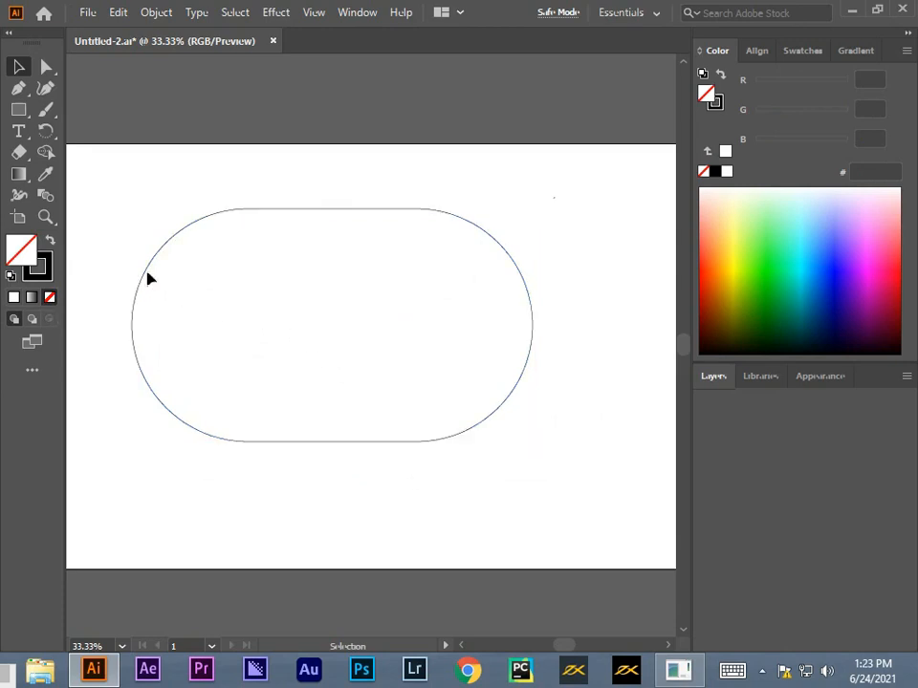
Create a second rectangle about 566 pt wide and 299 pt high over the pill's upper-left part
click(18, 109)
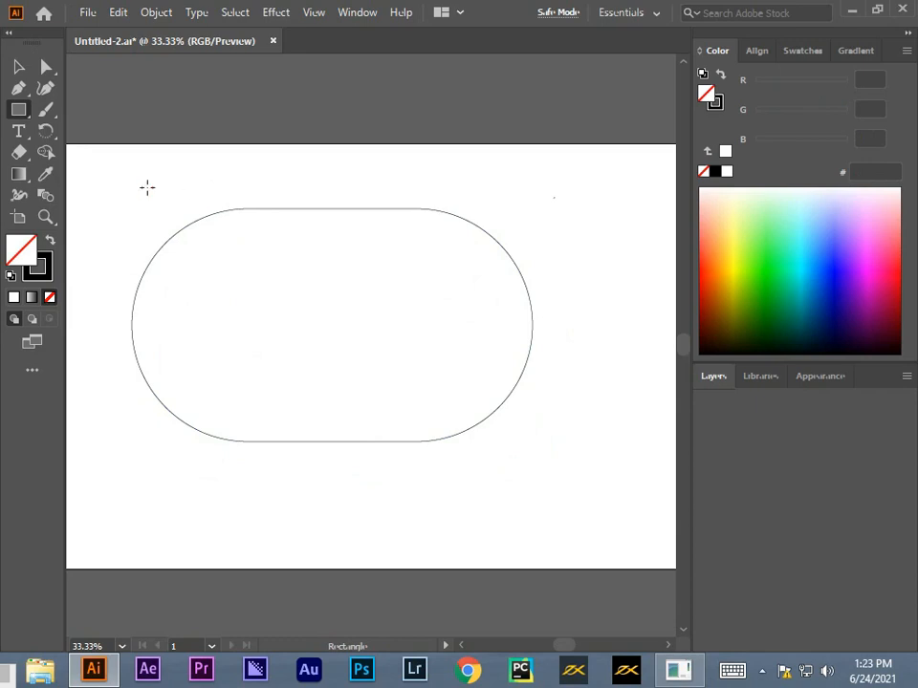
click(147, 187)
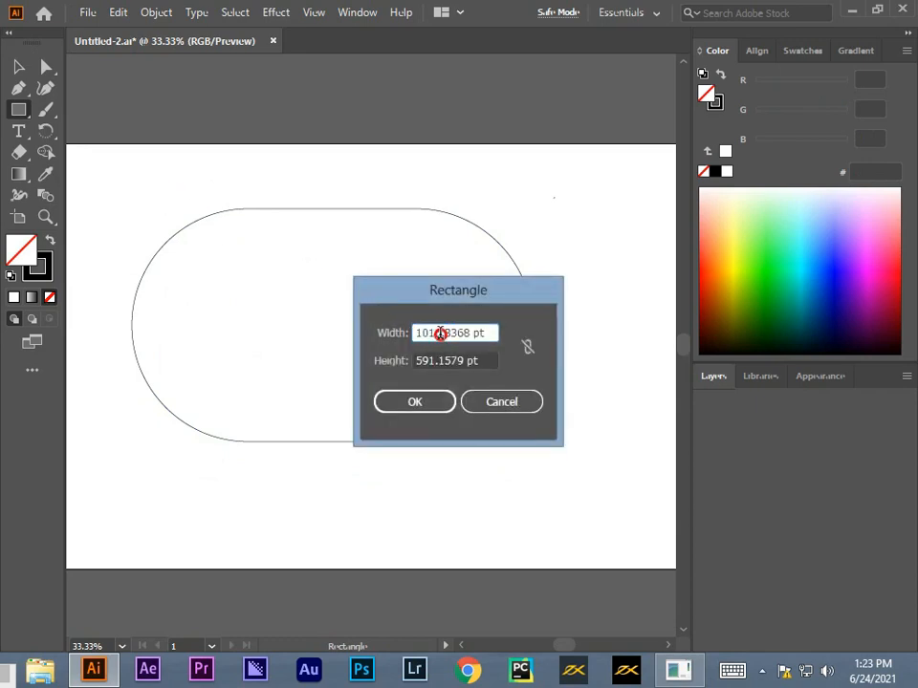
drag(441, 332, 417, 332)
text(566)
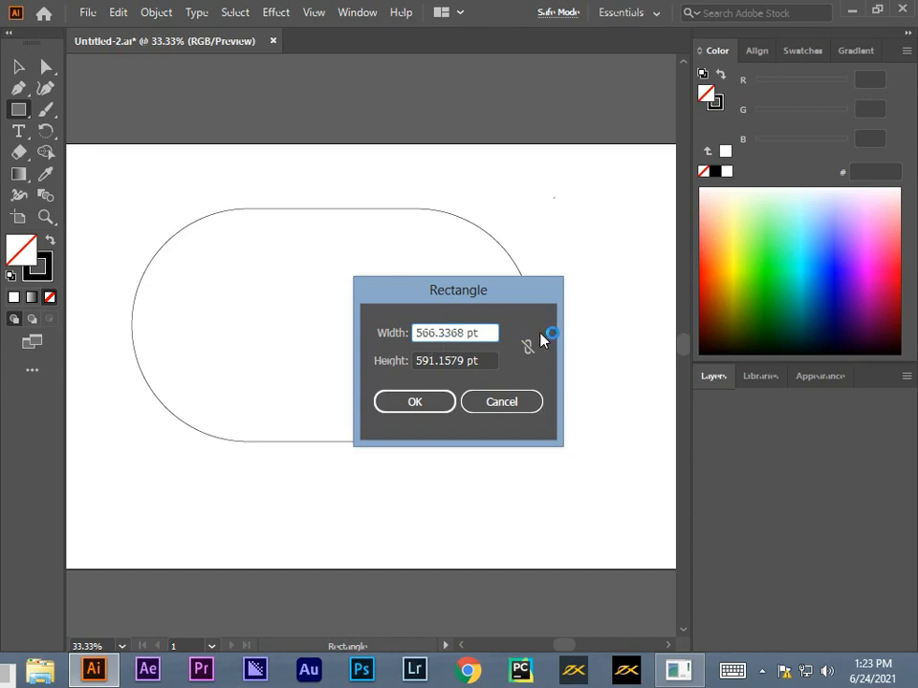
drag(418, 359, 429, 360)
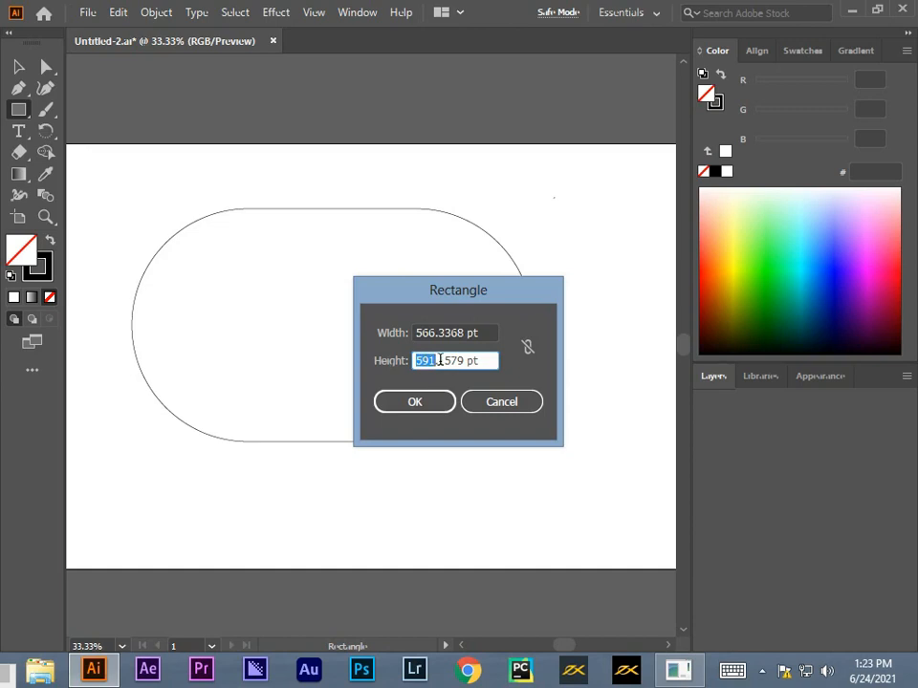
text(299)
click(434, 401)
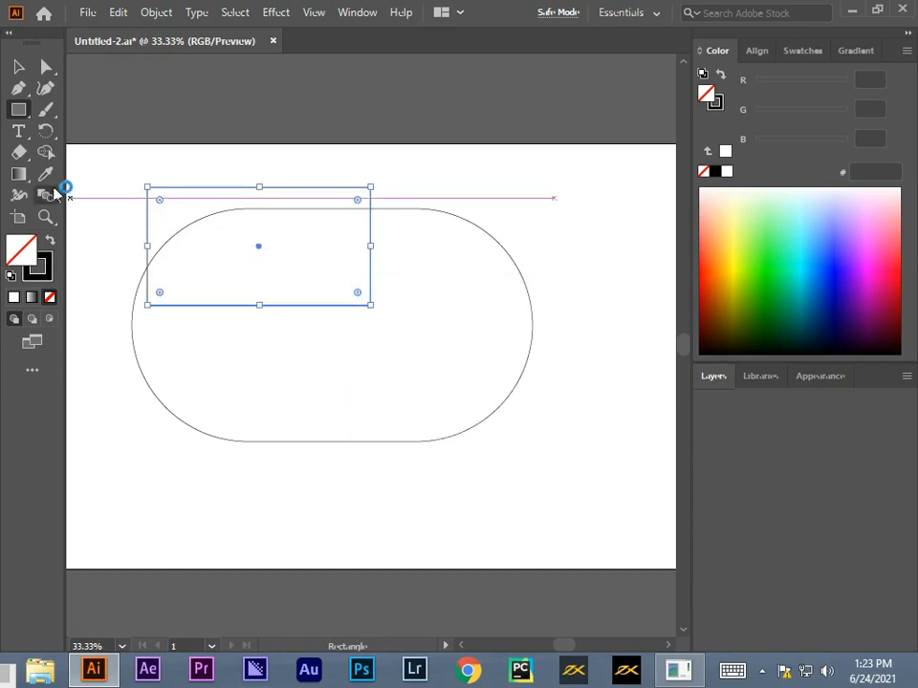
Fully round the smaller rectangle's corners and place it inside the large pill, centred vertically
key(v)
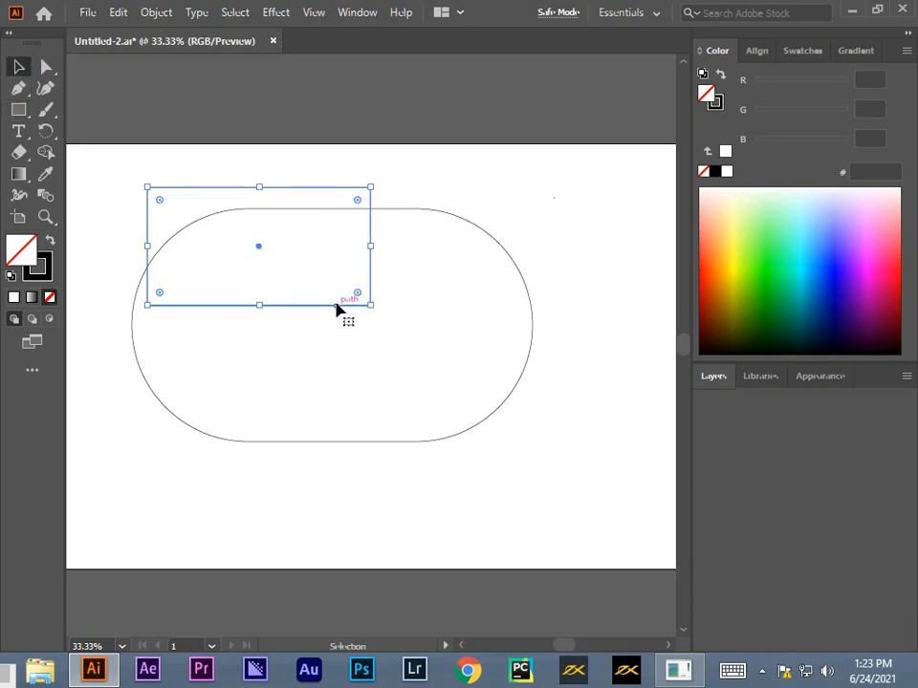
drag(338, 306, 321, 294)
click(480, 487)
drag(354, 380, 340, 393)
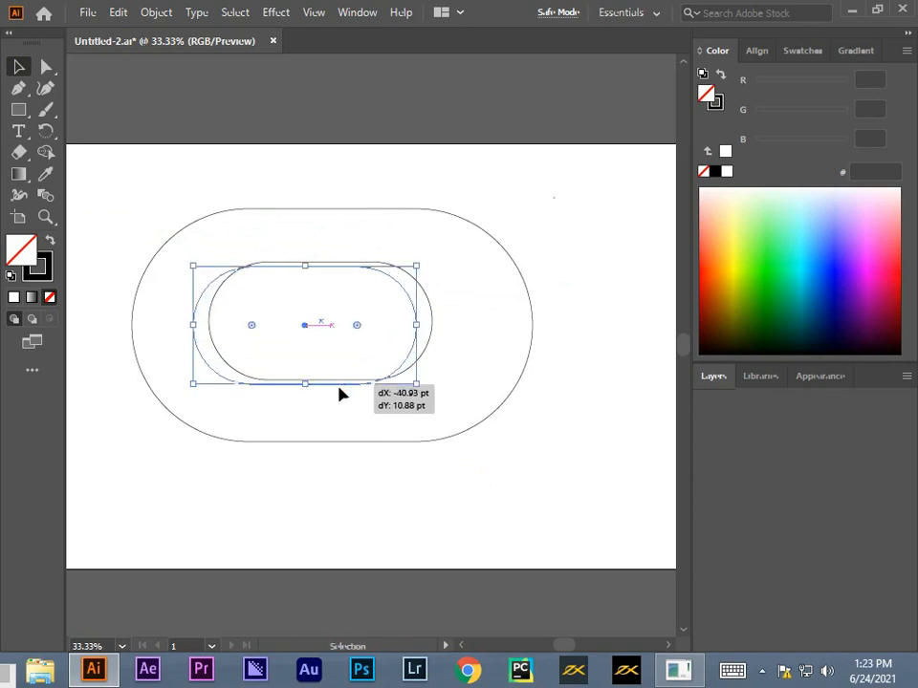
click(377, 485)
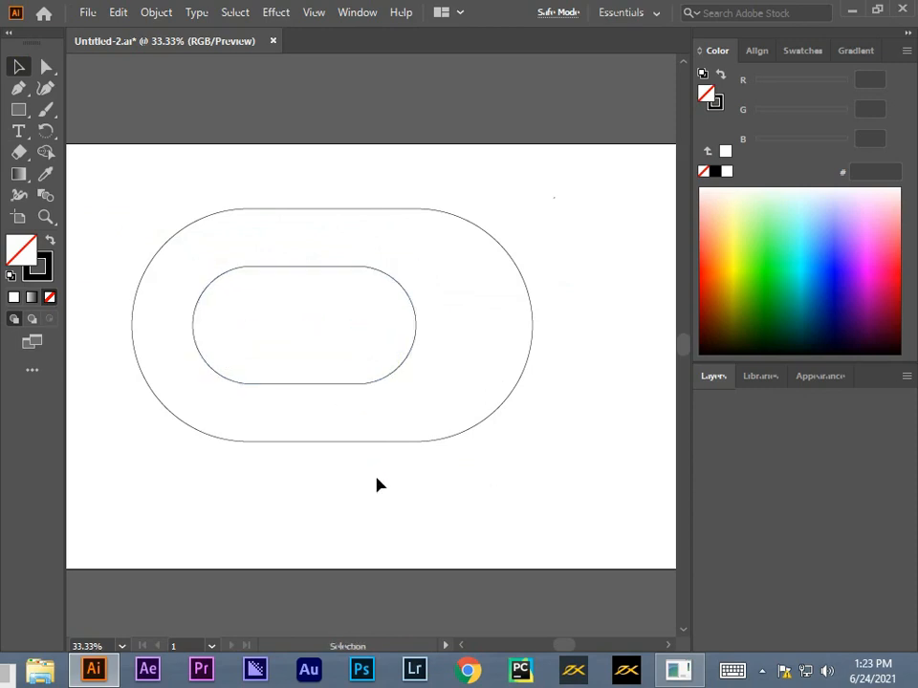
Shrink the inner pill to about two-thirds of its size and realign it with the outer pill's horizontal centre line
click(317, 383)
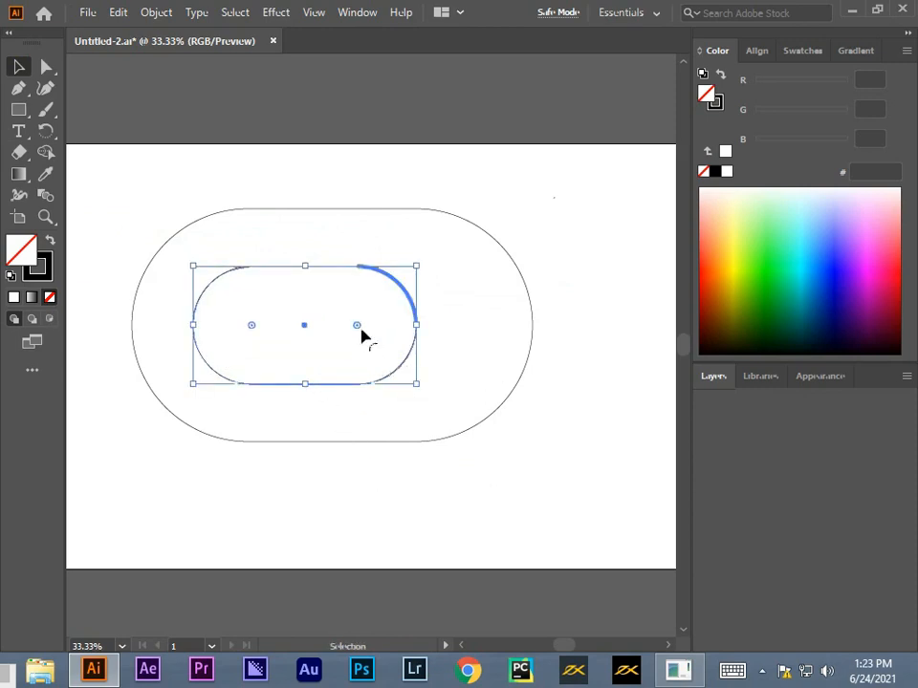
drag(361, 329, 482, 267)
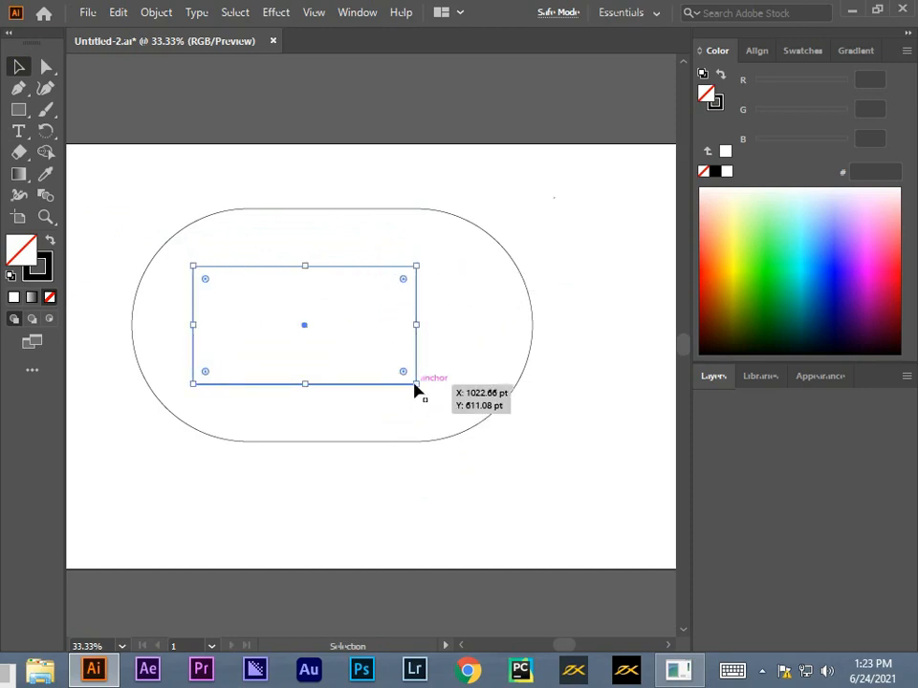
drag(417, 384, 282, 302)
mouse_move(295, 358)
mouse_down()
mouse_move(322, 372)
mouse_move(313, 379)
mouse_move(369, 378)
mouse_move(304, 369)
mouse_up()
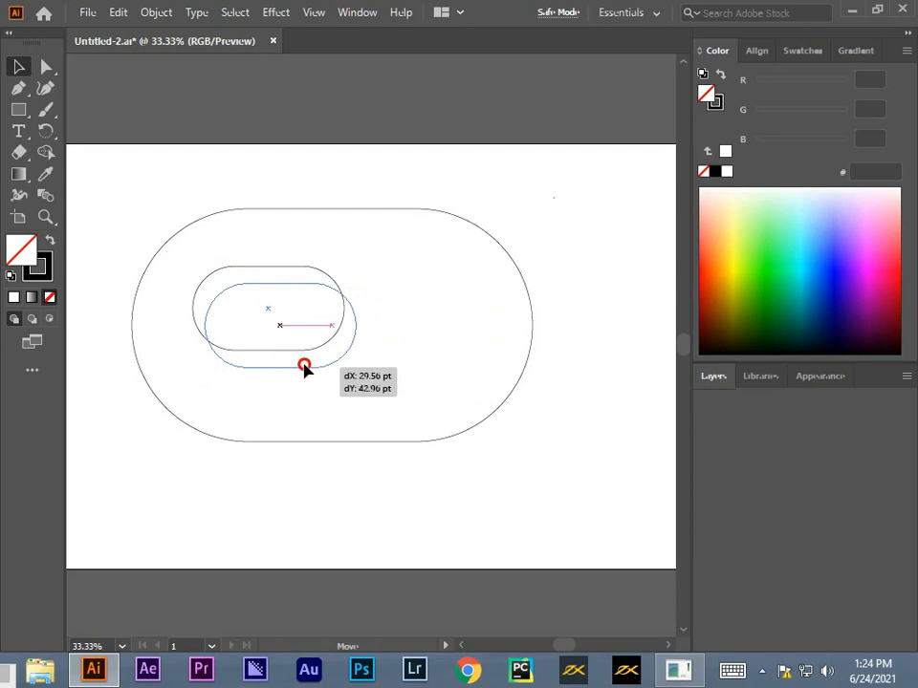
drag(304, 369, 304, 369)
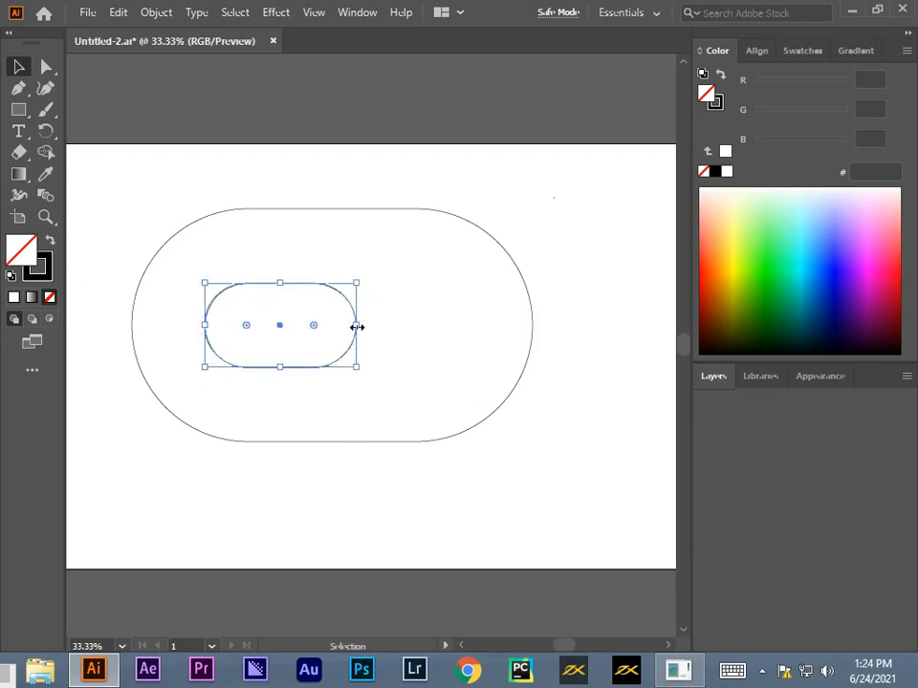
Lengthen both the outer and inner pill shapes to the right, keeping their heights
drag(356, 327, 612, 322)
click(532, 346)
click(469, 521)
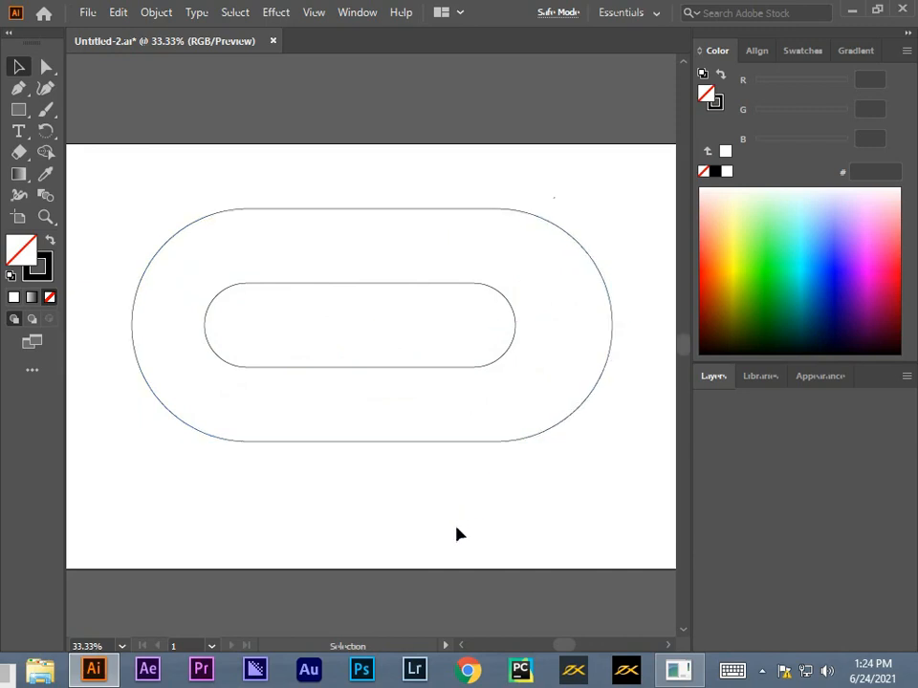
Draw a tall rectangle covering the right-hand rounded ends of both pill shapes
click(19, 109)
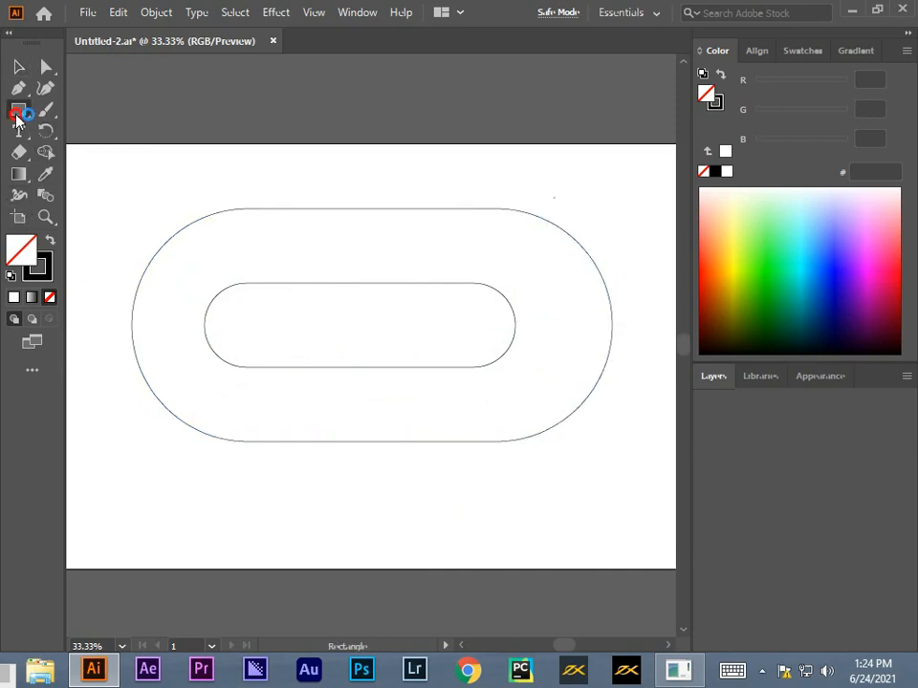
click(134, 196)
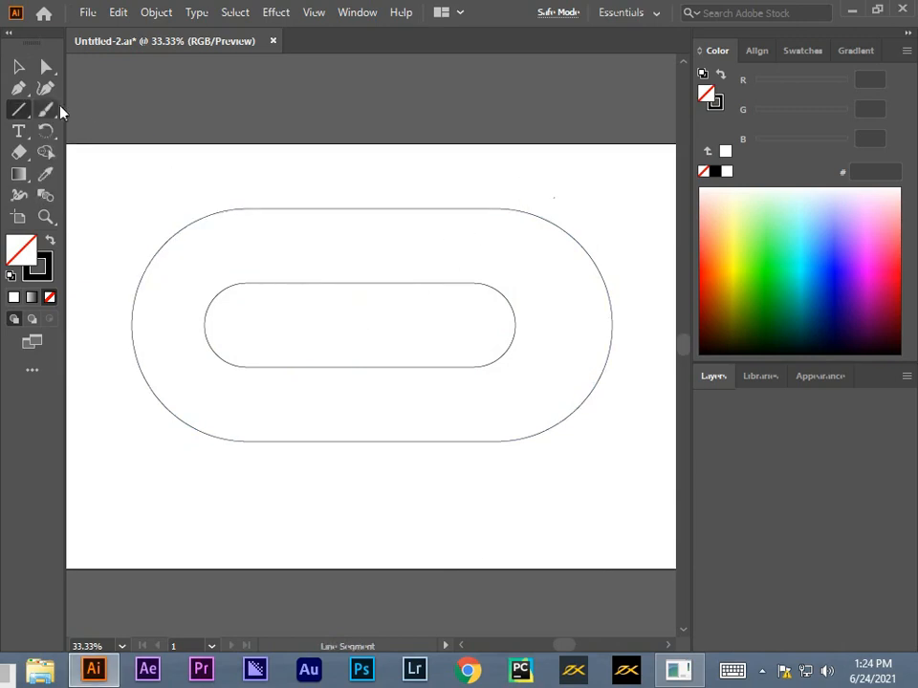
click(26, 69)
drag(122, 196, 148, 190)
drag(17, 113, 105, 109)
mouse_move(476, 177)
mouse_down()
mouse_move(514, 227)
mouse_move(604, 451)
mouse_move(637, 502)
mouse_up()
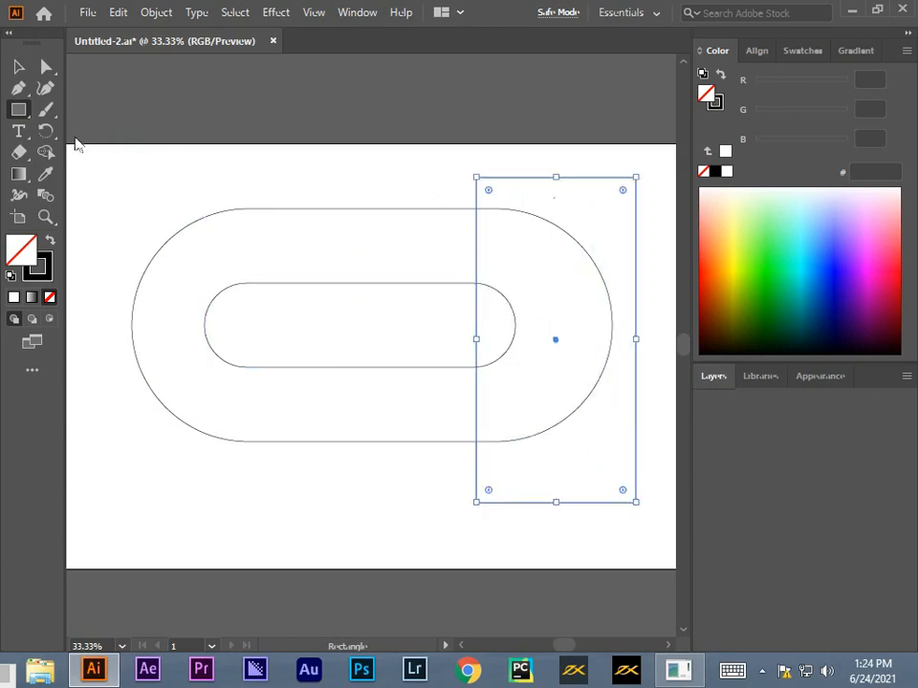
Select all shapes and remove the rectangle's area and the inner pill's interior with Shape Builder, leaving a C shape
click(17, 65)
drag(143, 158, 627, 507)
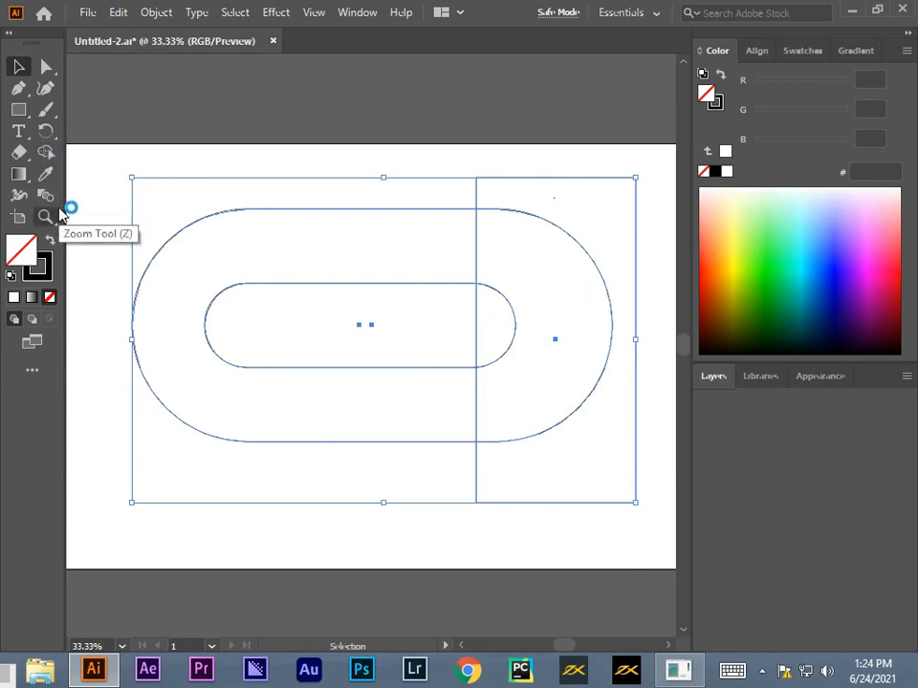
click(46, 153)
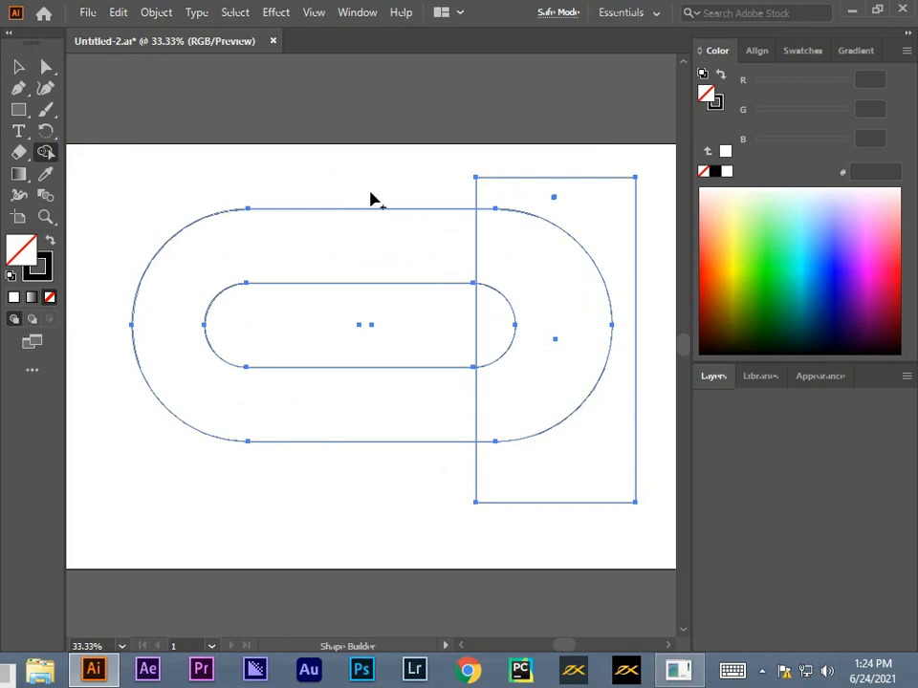
mouse_move(395, 197)
mouse_down()
mouse_move(481, 184)
mouse_move(528, 239)
mouse_move(496, 387)
mouse_move(511, 524)
mouse_up()
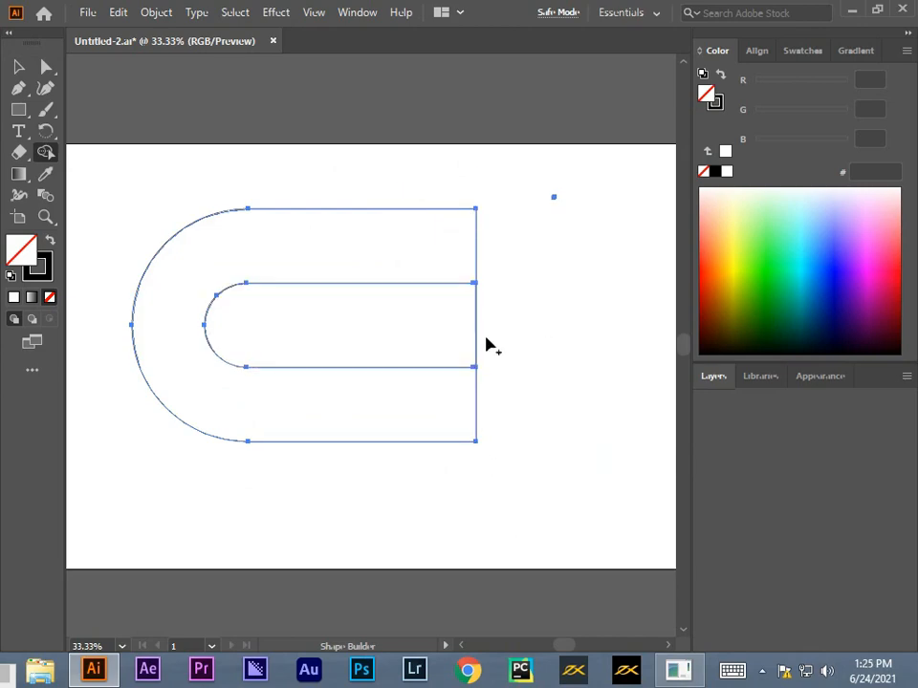
drag(488, 344, 334, 355)
Delete the stray point to the upper right of the C shape
click(20, 67)
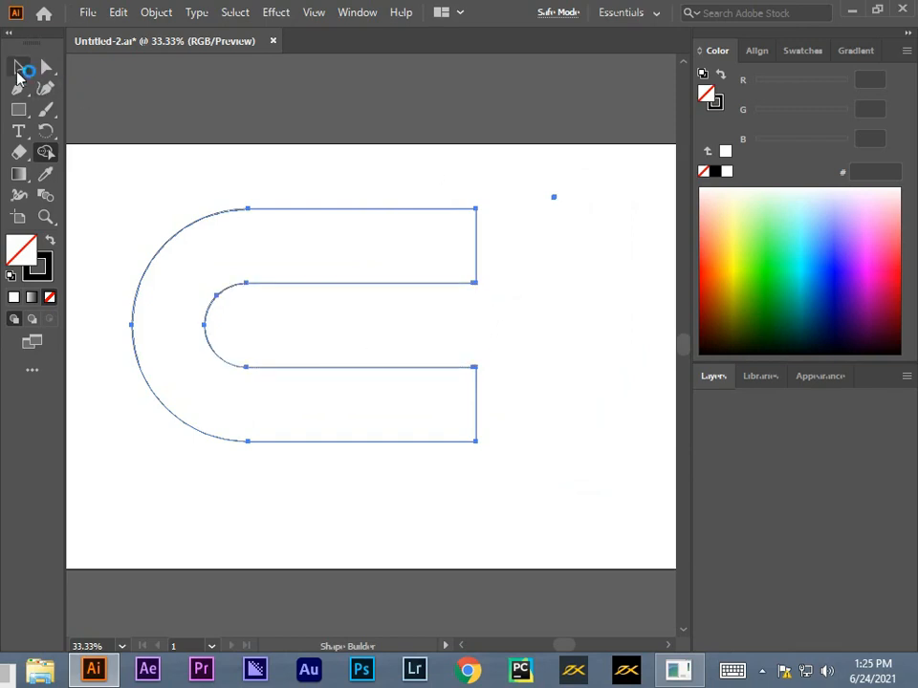
click(645, 338)
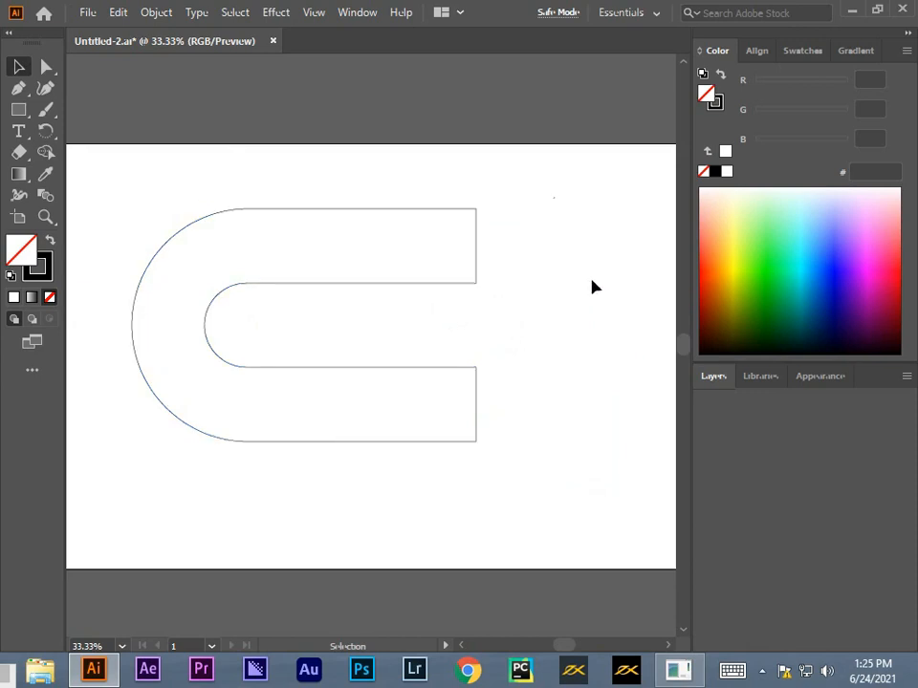
click(553, 197)
key(Delete)
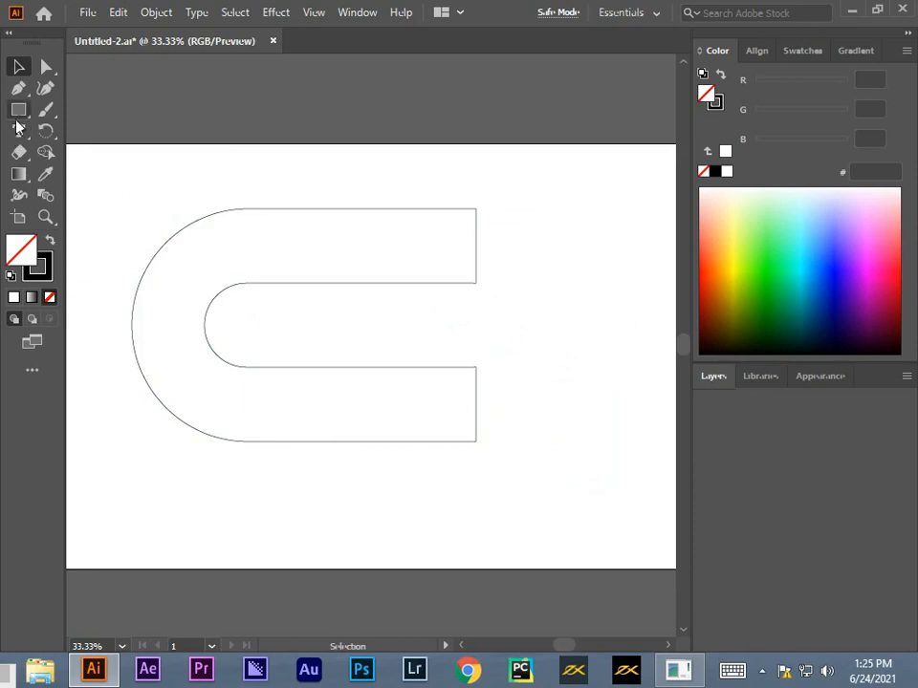
Draw a diagonal line from just beyond the C shape's upper-right corner down through its lower arm to below the shape
drag(18, 109, 121, 195)
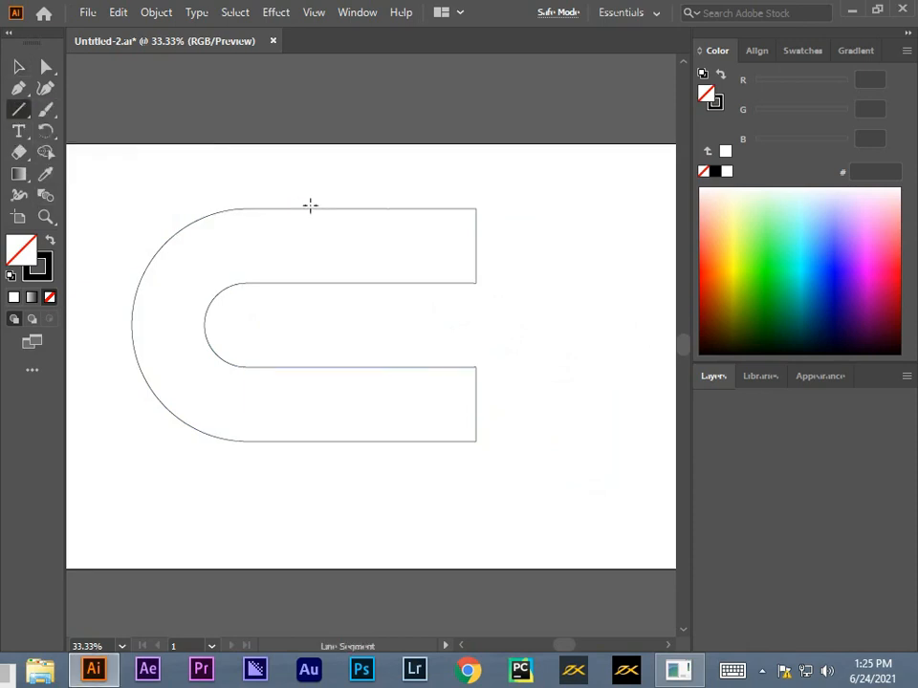
drag(484, 196, 255, 539)
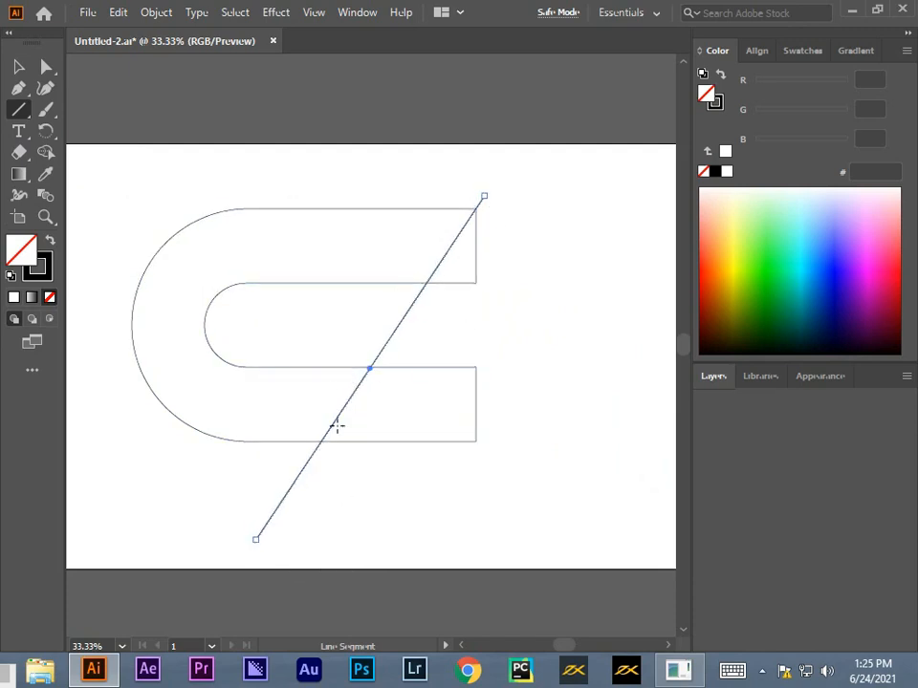
click(20, 68)
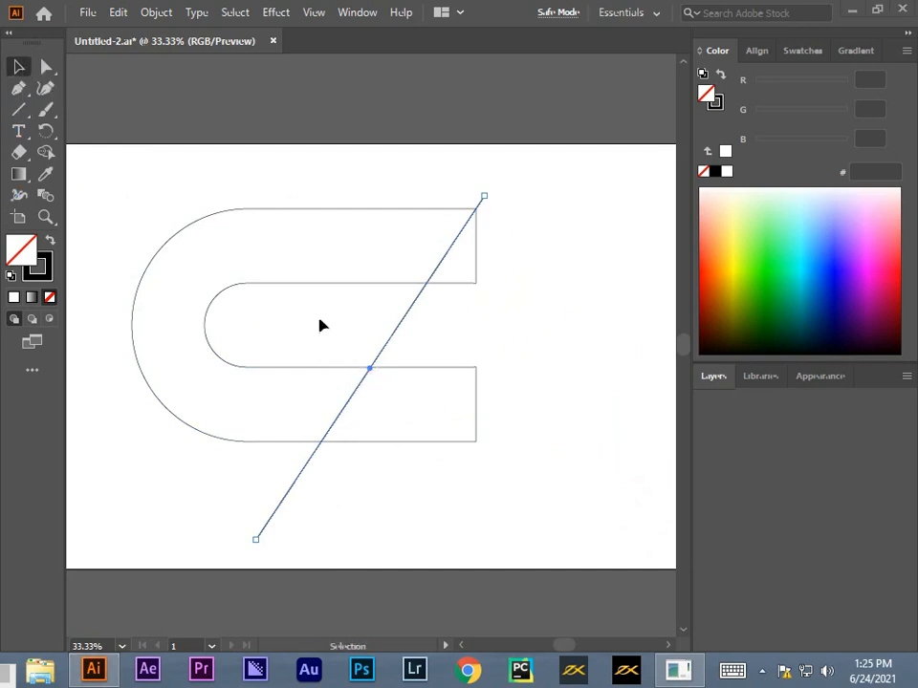
Move the diagonal line up along its own direction so it extends further beyond the C shape's upper-right corner
click(384, 345)
click(399, 324)
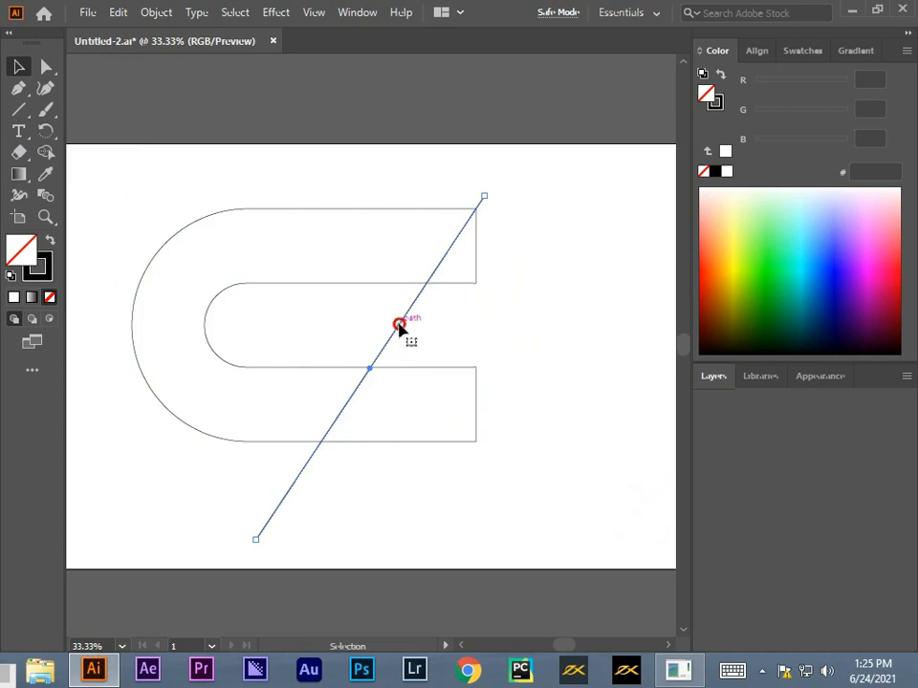
click(405, 314)
click(394, 334)
drag(394, 333, 411, 310)
click(509, 333)
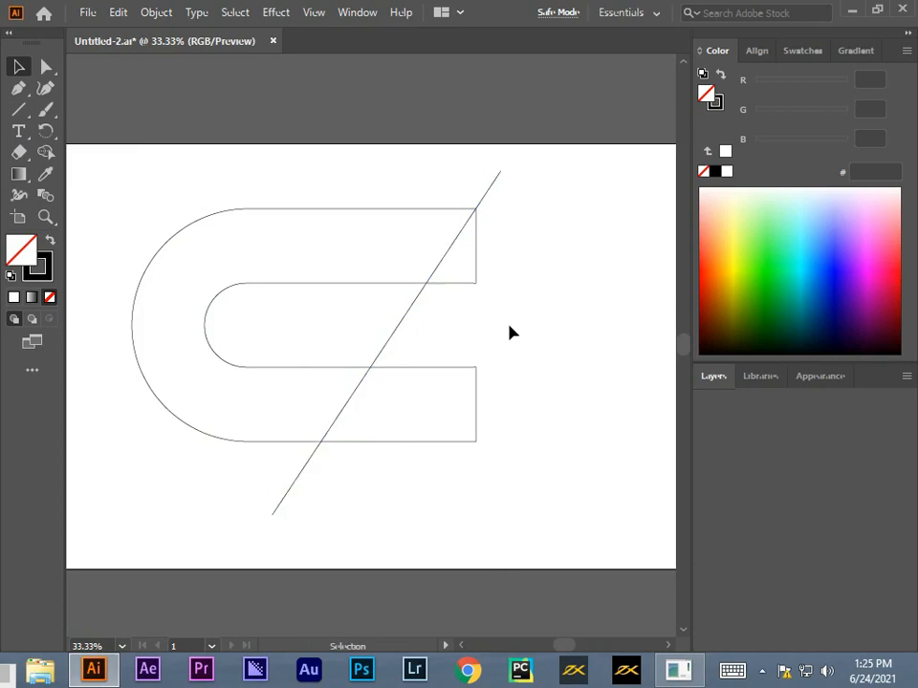
With the Pen tool, draw a pointed spike from the C's upper-right corner outward along the diagonal and back to its top edge
click(21, 90)
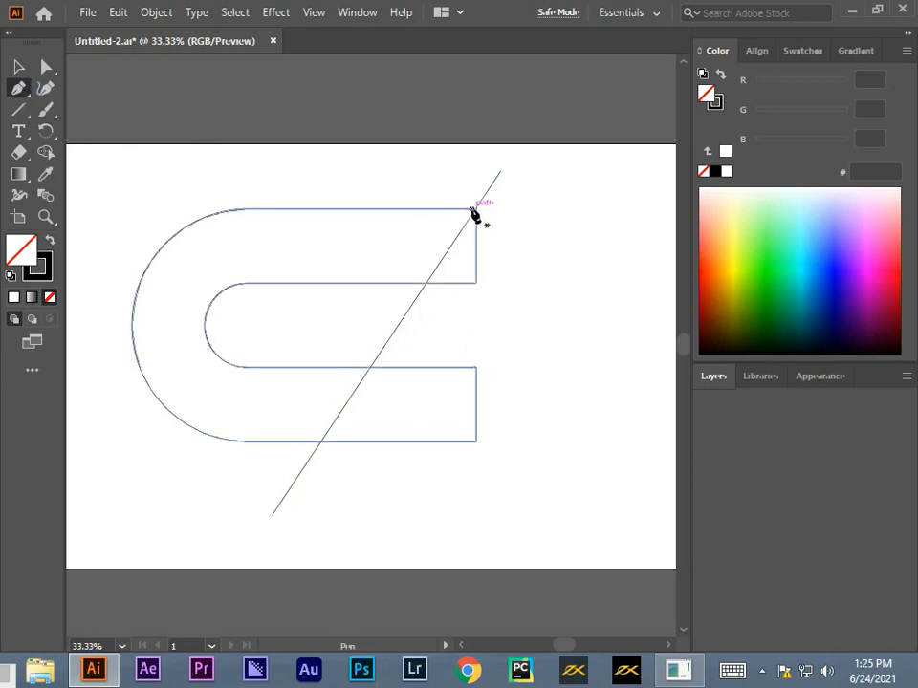
drag(475, 209, 516, 159)
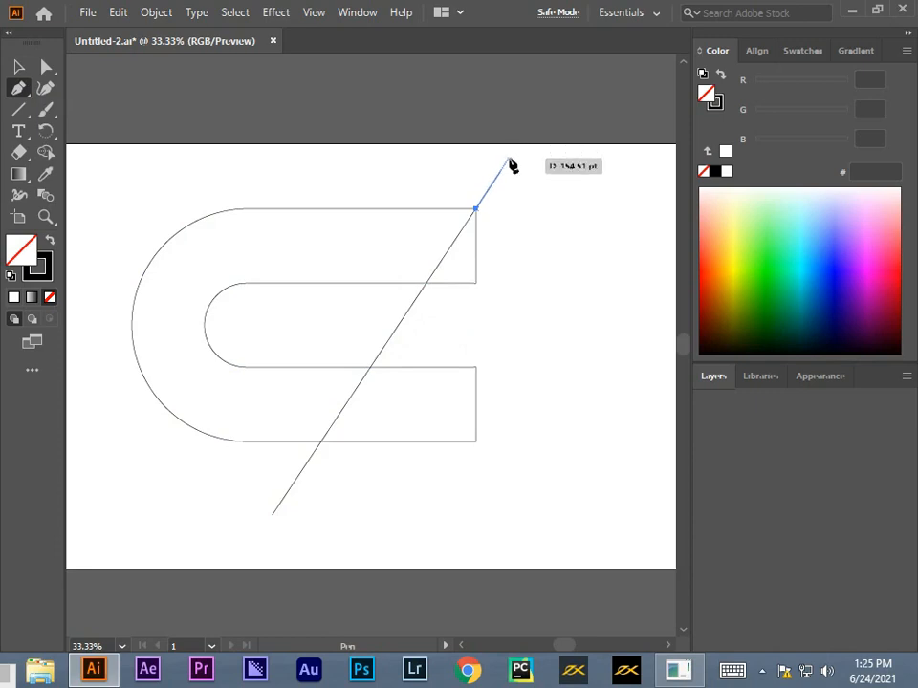
click(508, 158)
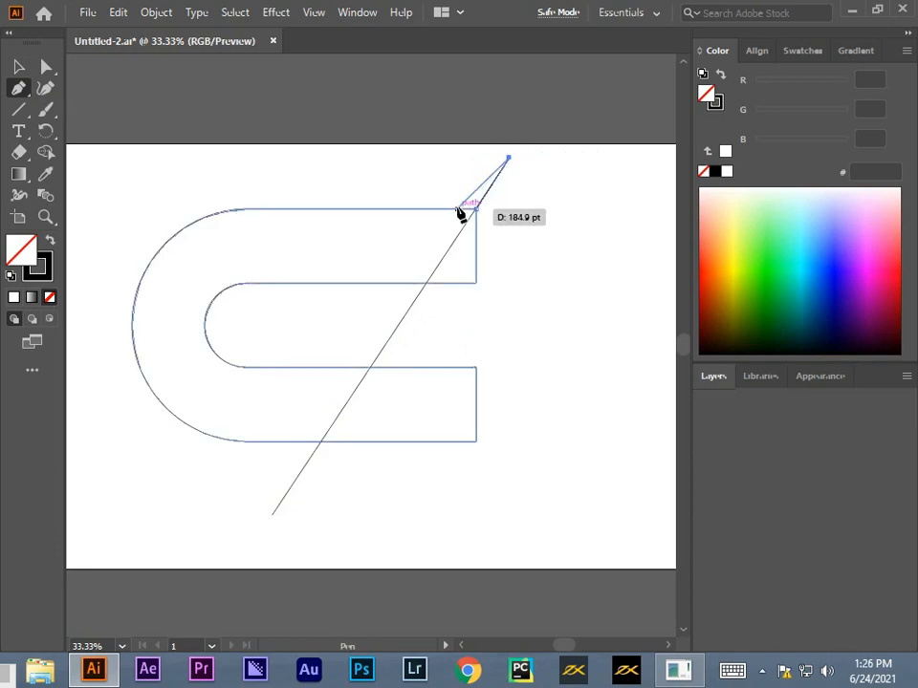
drag(456, 208, 85, 184)
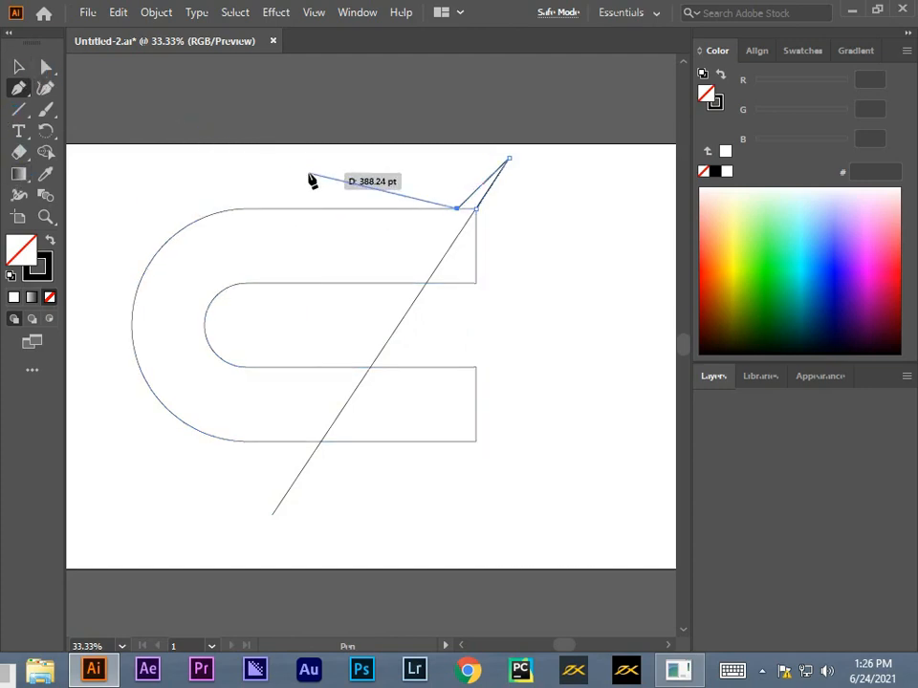
key(Escape)
Draw a V-shaped notch from the C's top edge down into the upper arm and back up to the spike's end point
ctrl+click(435, 211)
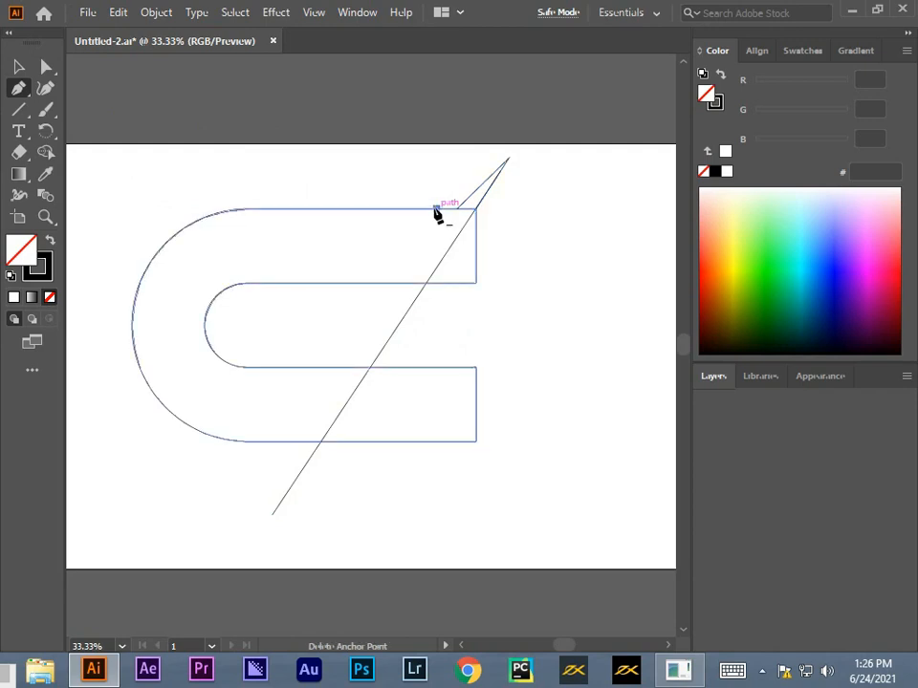
click(436, 208)
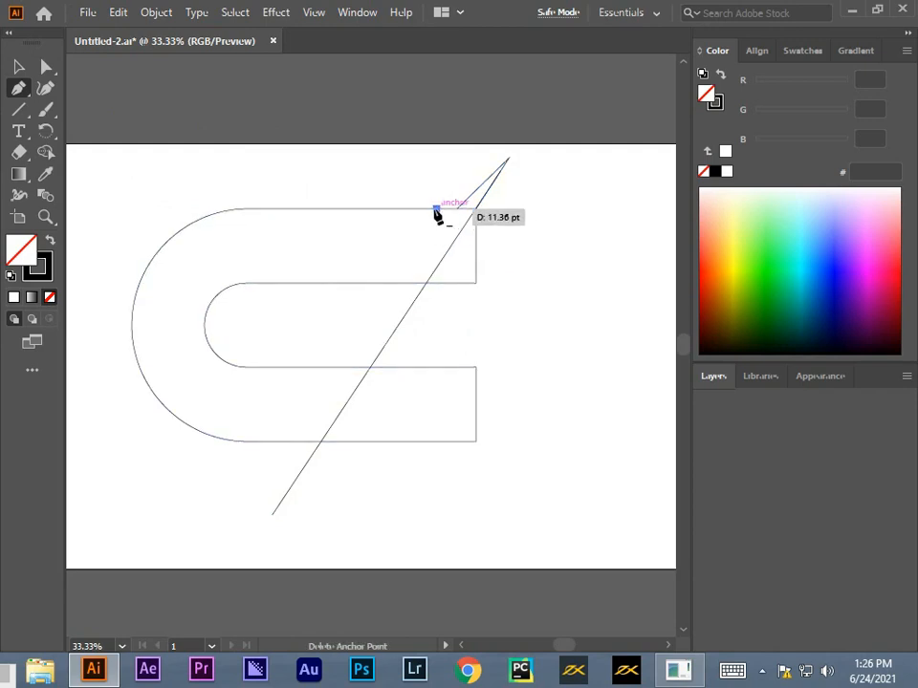
click(428, 250)
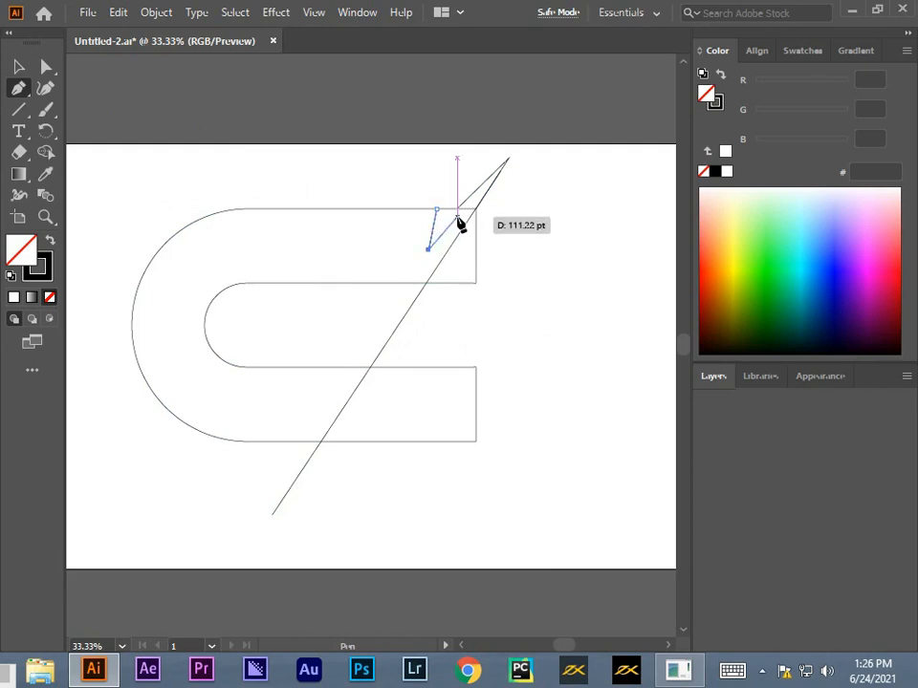
click(457, 209)
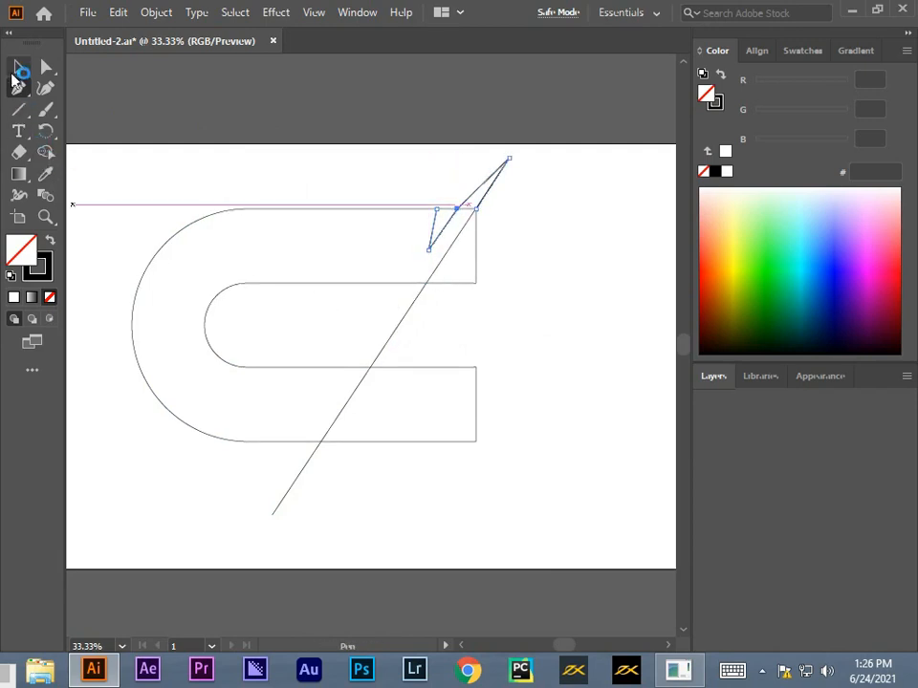
click(18, 66)
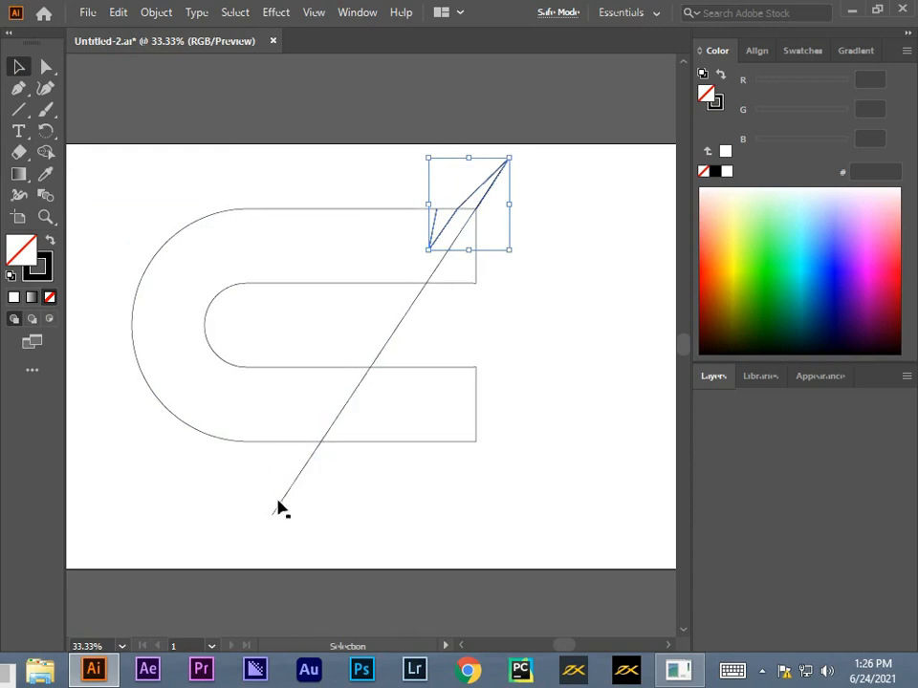
Draw a matching spike and notch with the Pen tool where the diagonal line crosses the lower arm's bottom edge
click(18, 91)
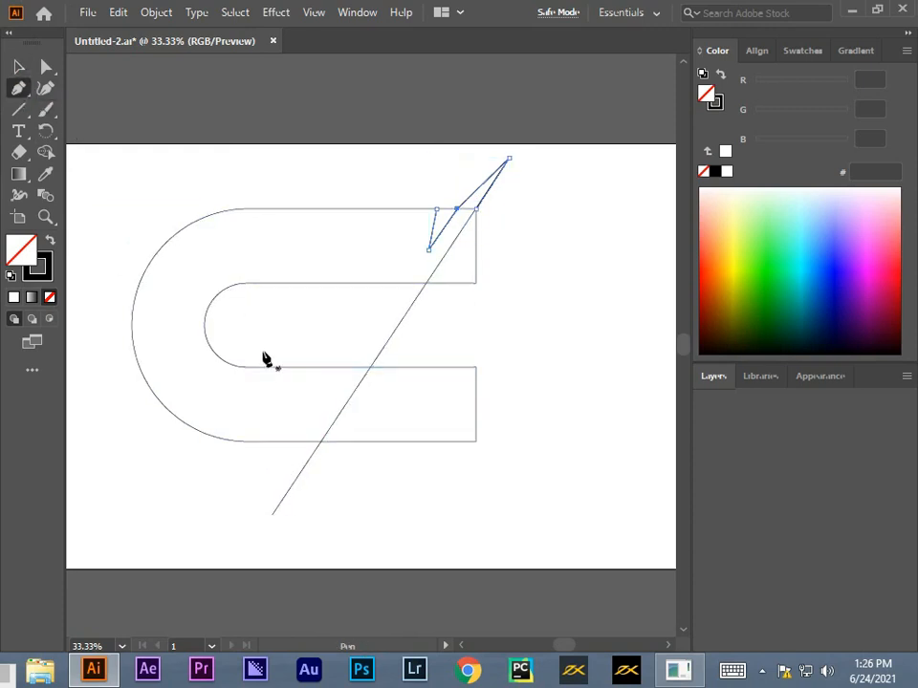
drag(321, 446, 317, 413)
click(313, 406)
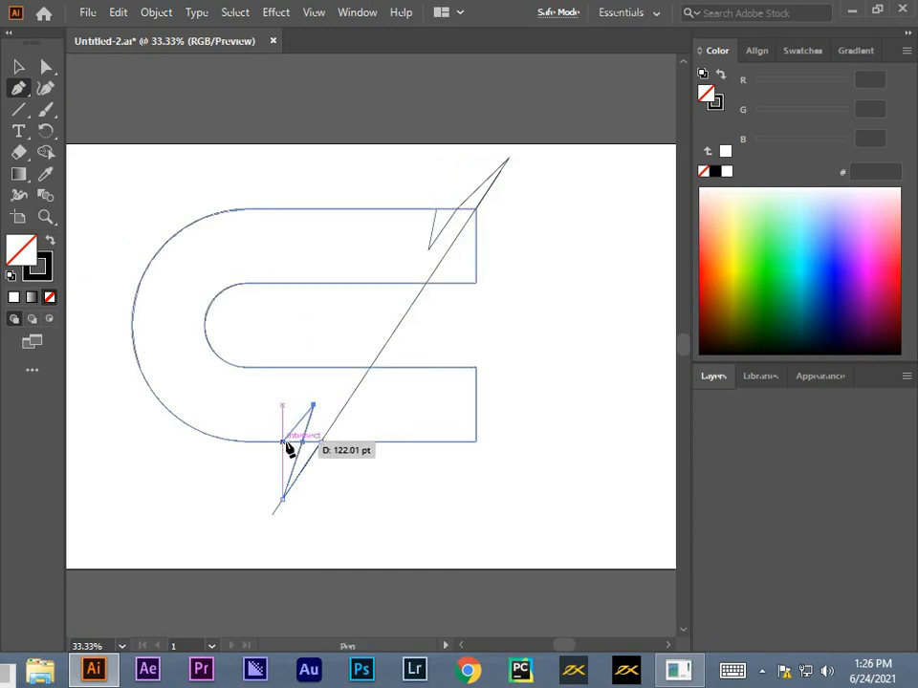
click(286, 442)
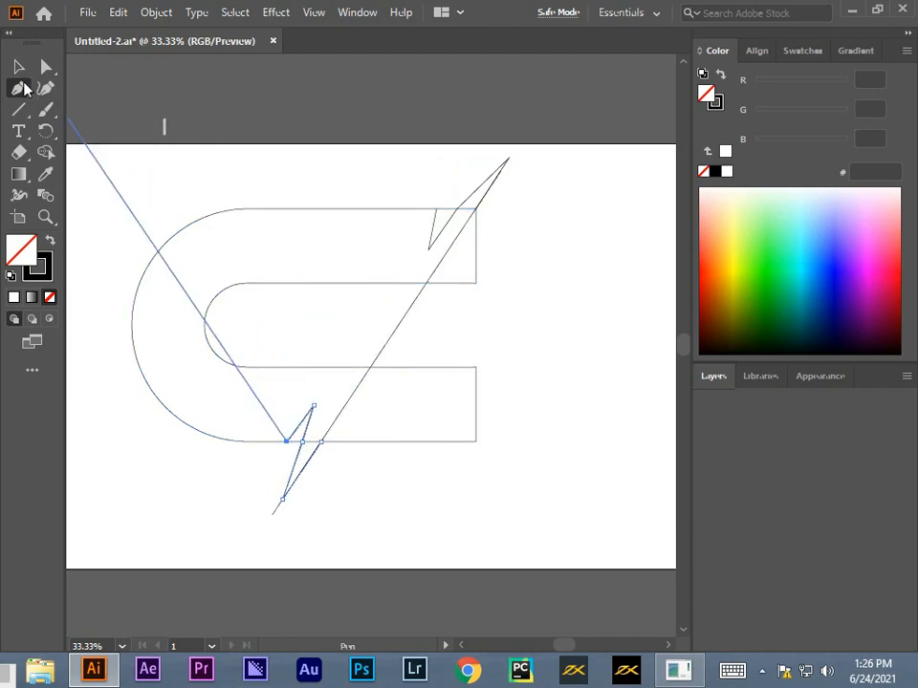
key(v)
click(530, 346)
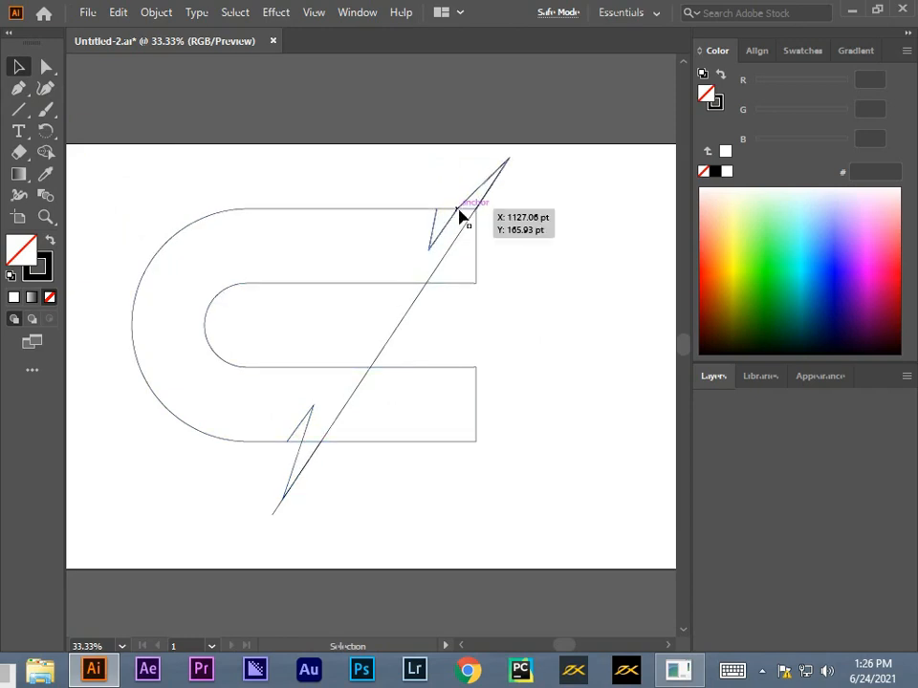
Shift the anchor point where the upper spike meets the notch slightly down and to the right
scroll(462, 204, left, 3)
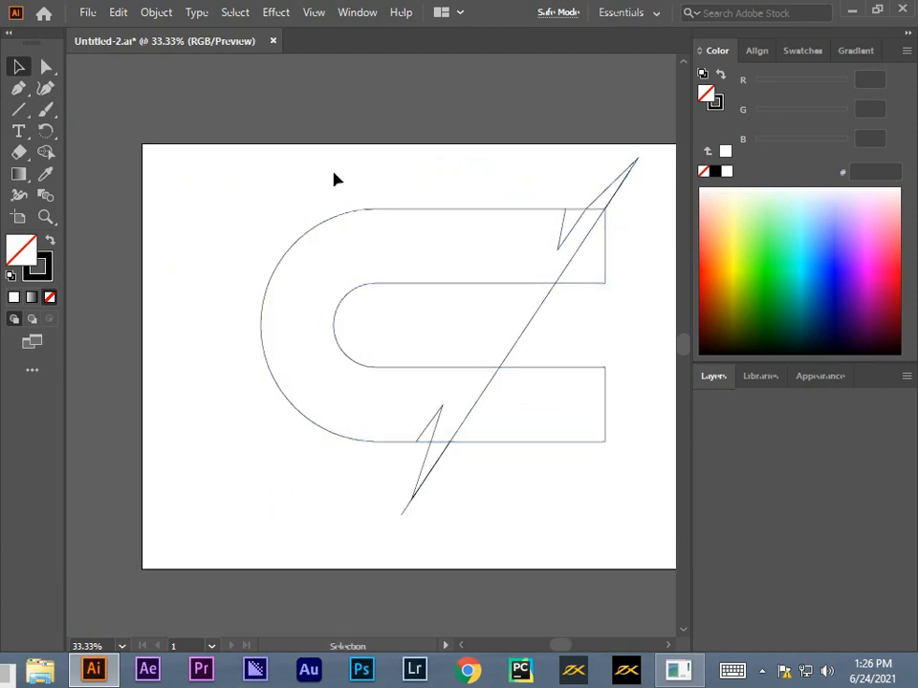
click(46, 67)
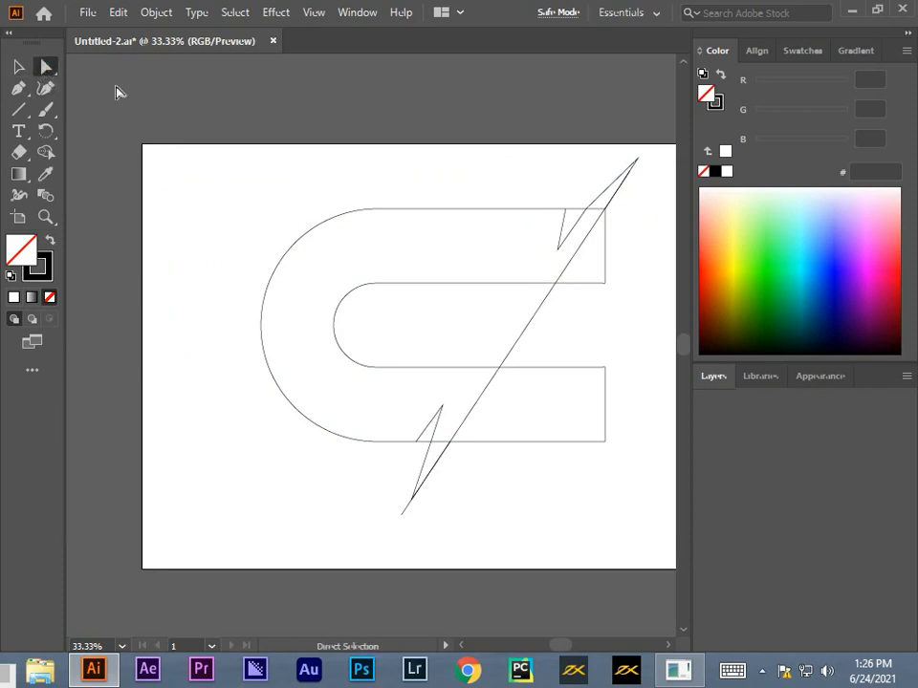
click(587, 211)
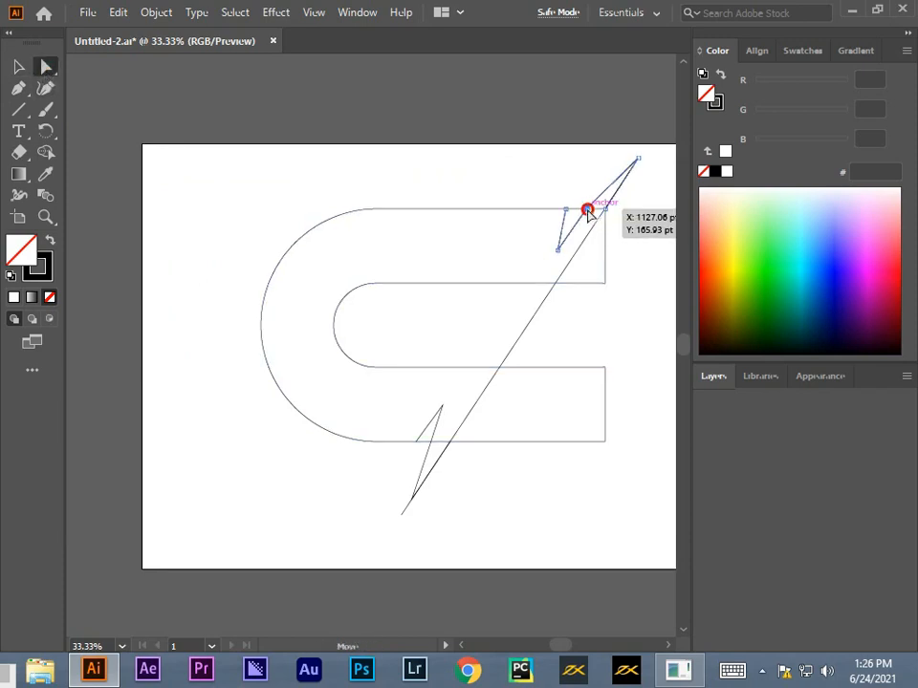
drag(588, 212, 592, 215)
click(636, 247)
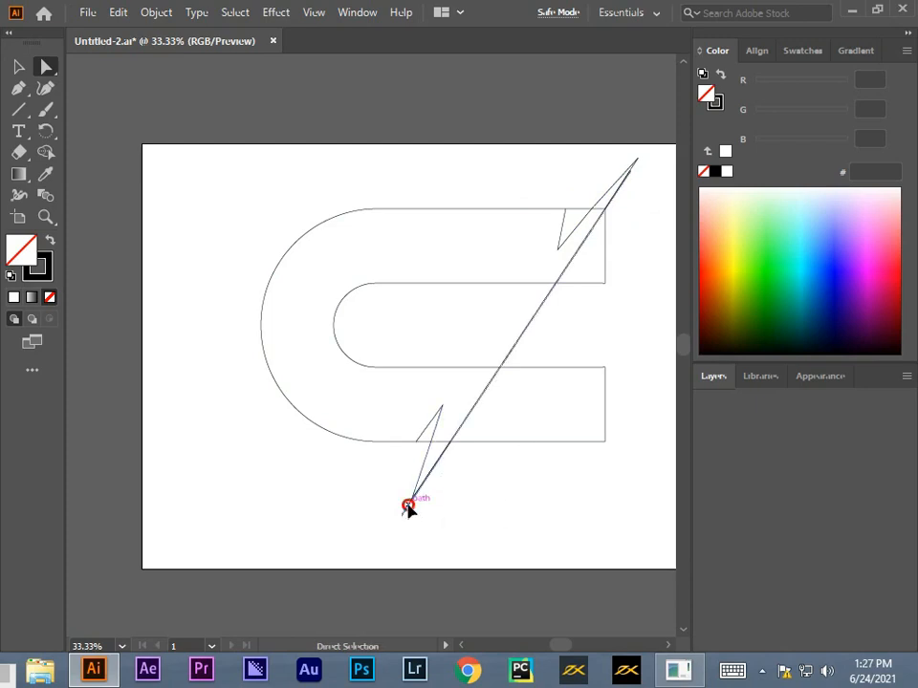
drag(409, 507, 220, 441)
key(Delete)
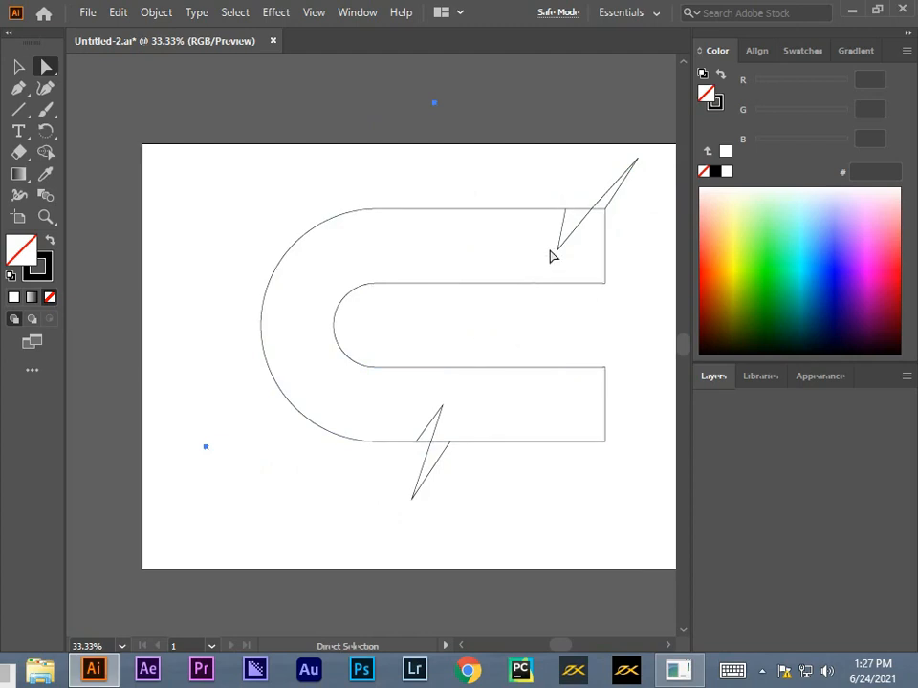
key(ctrl+z)
key(ctrl+z)
key(ctrl+z)
key(ctrl+z)
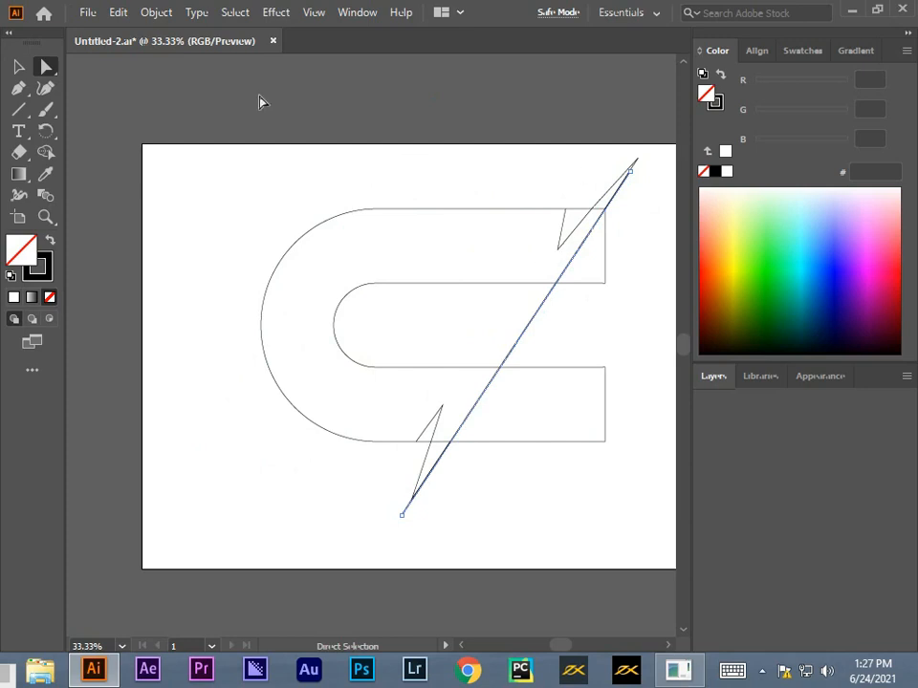
Select all paths and merge the C body left of the diagonal line with both spikes using Shape Builder
drag(221, 199, 696, 507)
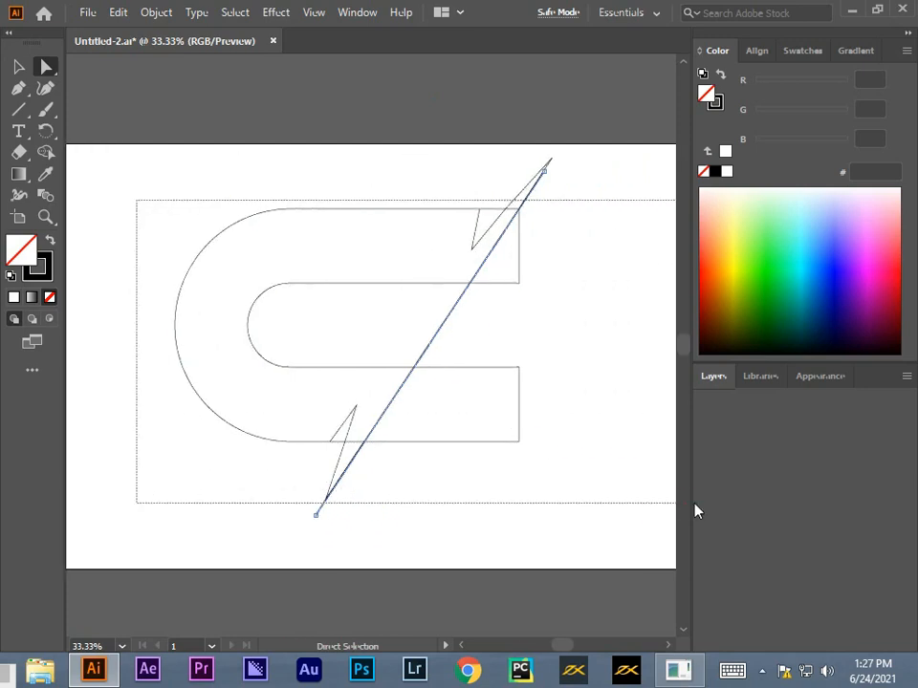
click(46, 153)
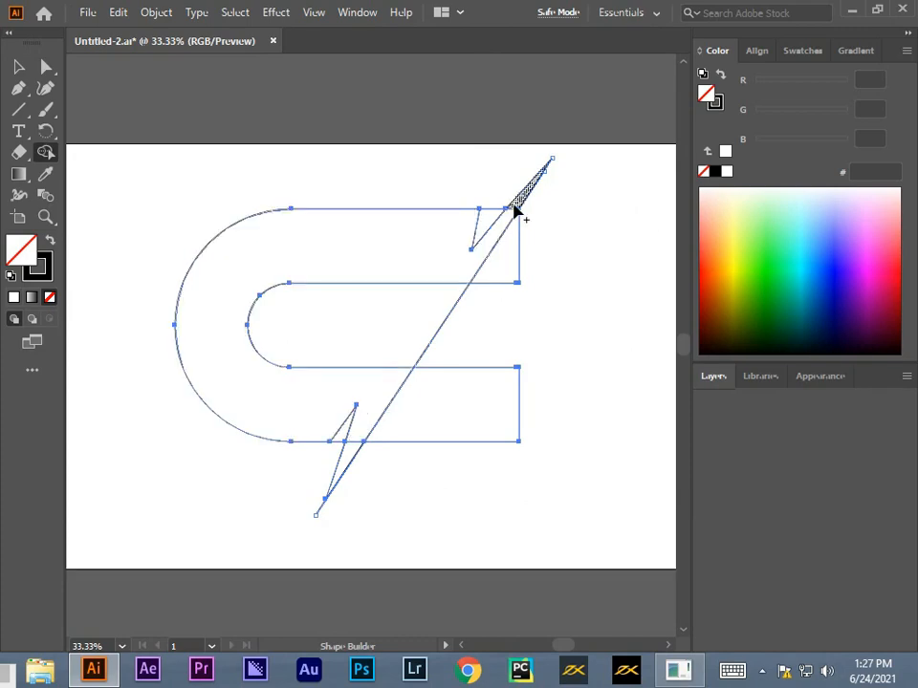
drag(517, 212, 493, 245)
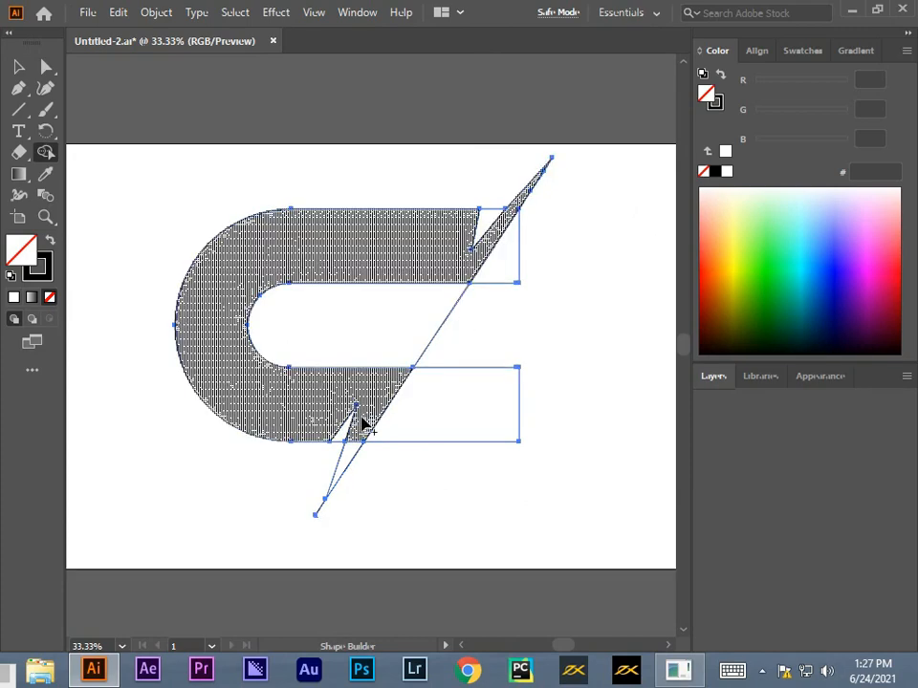
drag(352, 440, 353, 461)
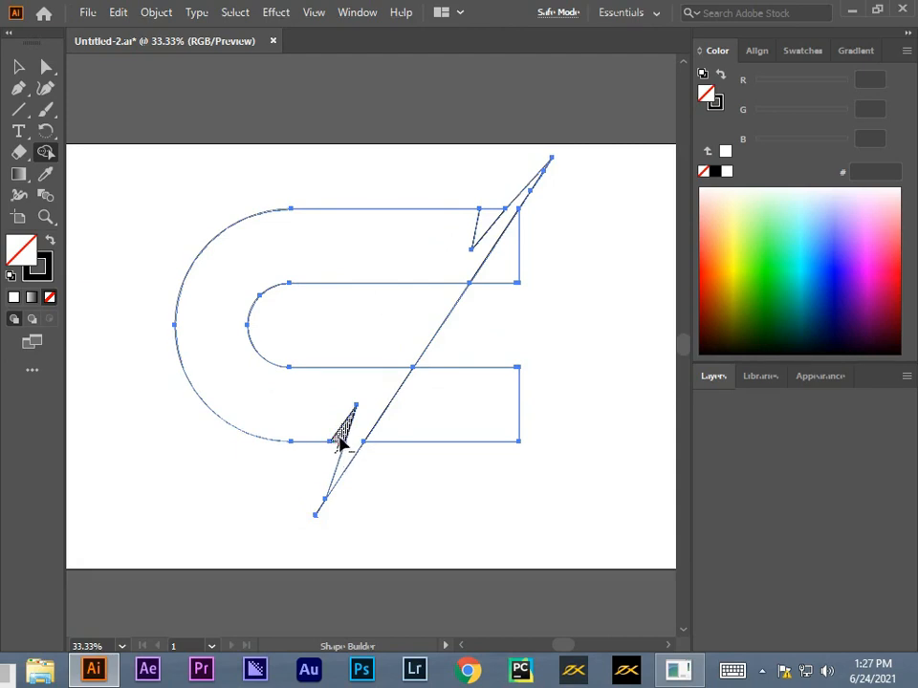
Remove the notch areas, the arm ends right of the diagonal, and the line segment crossing the C's opening with Shape Builder
drag(479, 344, 436, 491)
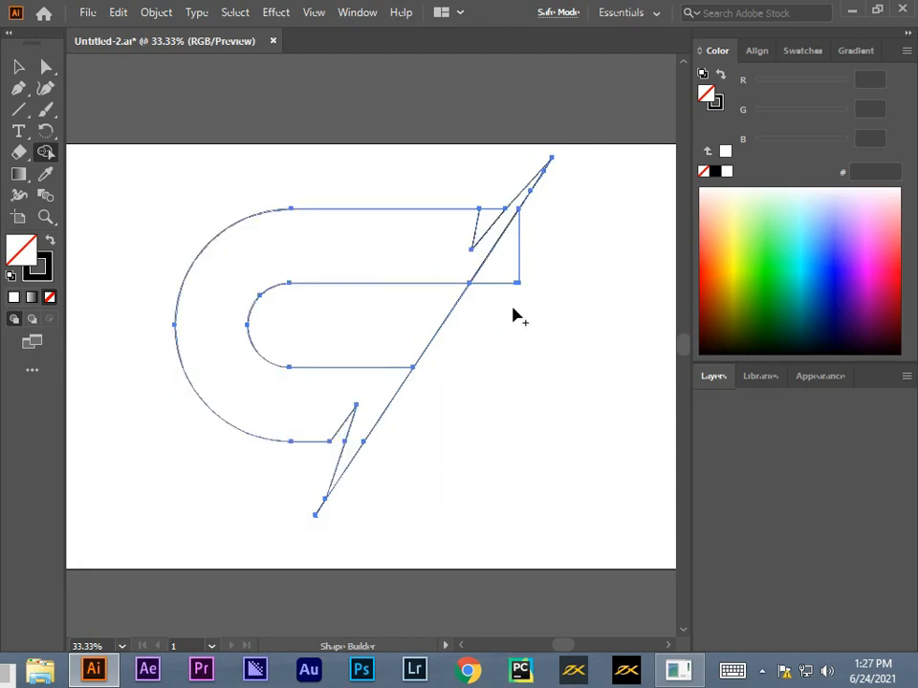
alt+click(506, 266)
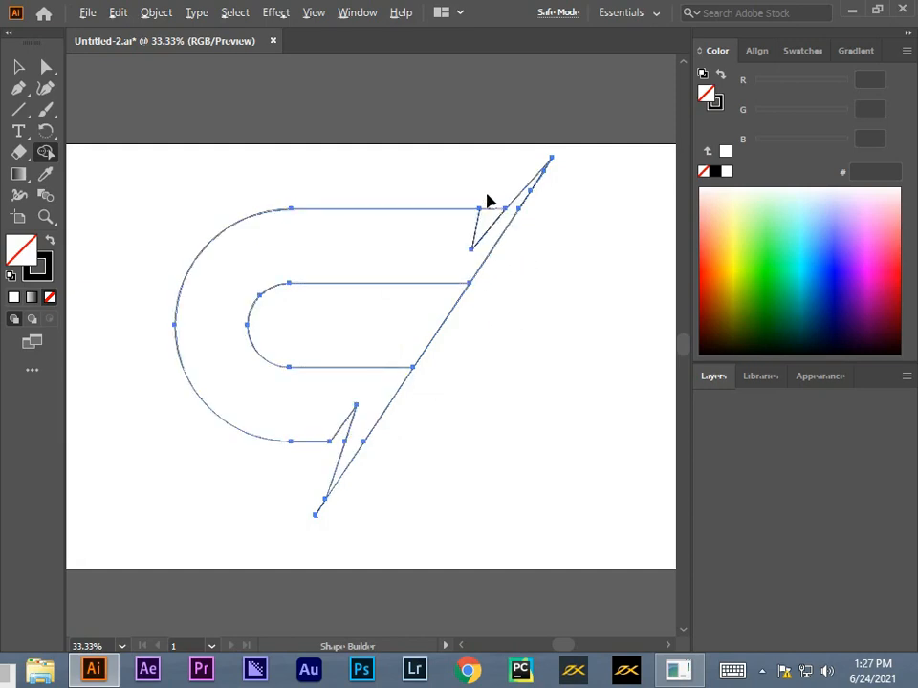
alt+click(487, 226)
drag(486, 326, 372, 328)
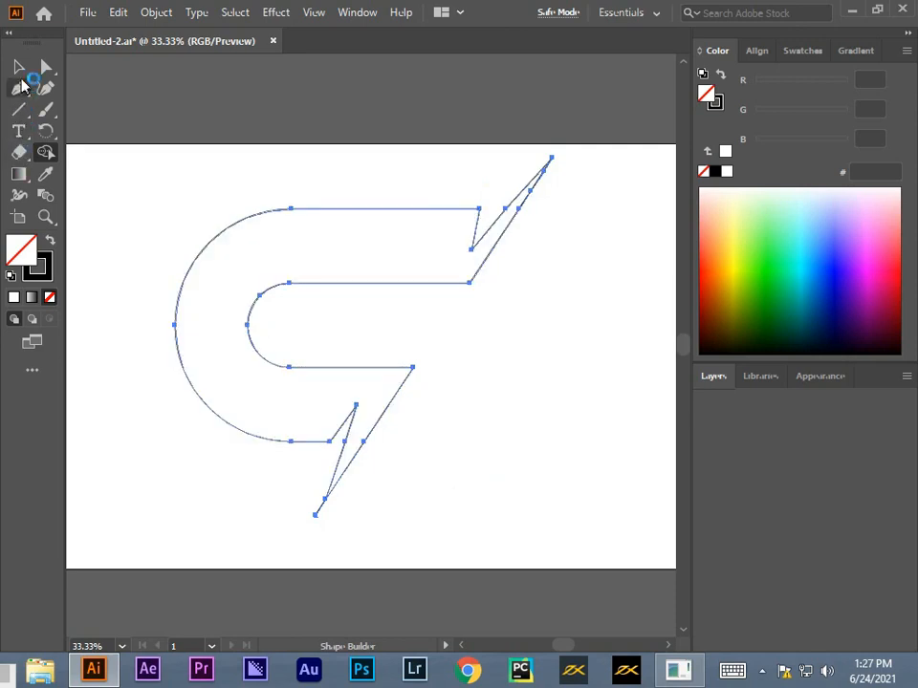
Draw a wide rectangle over the lower C and move it so its top edge aligns with the upper arm's inner edge
click(24, 111)
drag(27, 112, 95, 108)
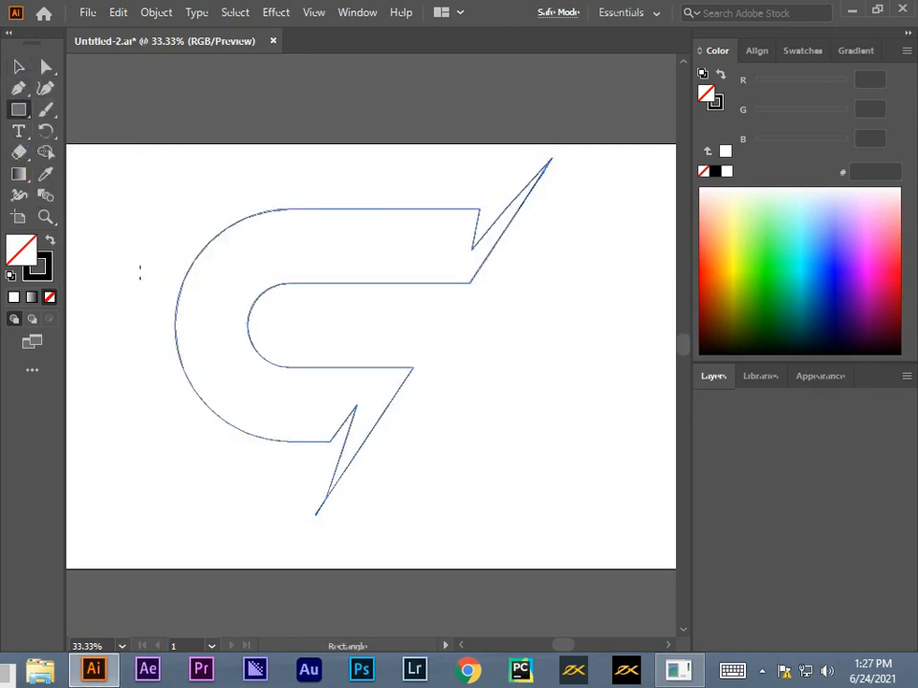
drag(138, 271, 504, 449)
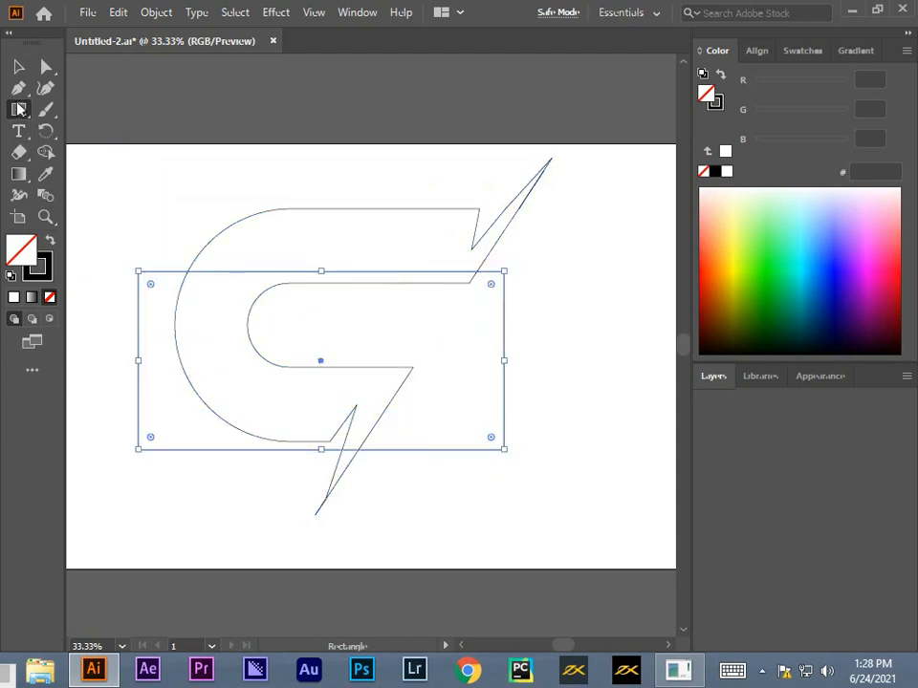
click(17, 68)
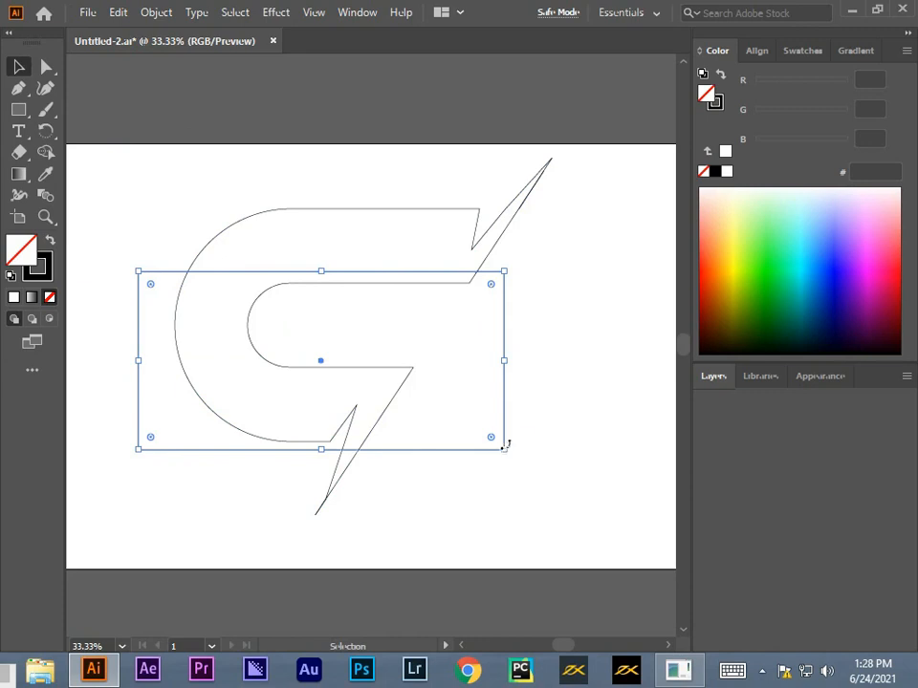
drag(467, 454, 522, 468)
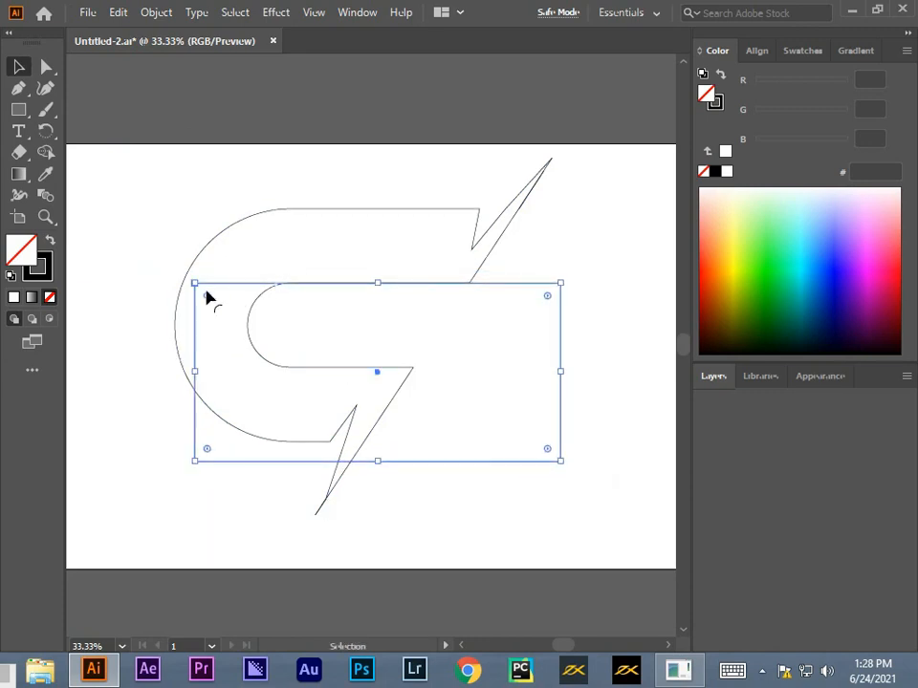
Round the rectangle's corners fully into a pill shape and keep it selected
drag(207, 295, 325, 402)
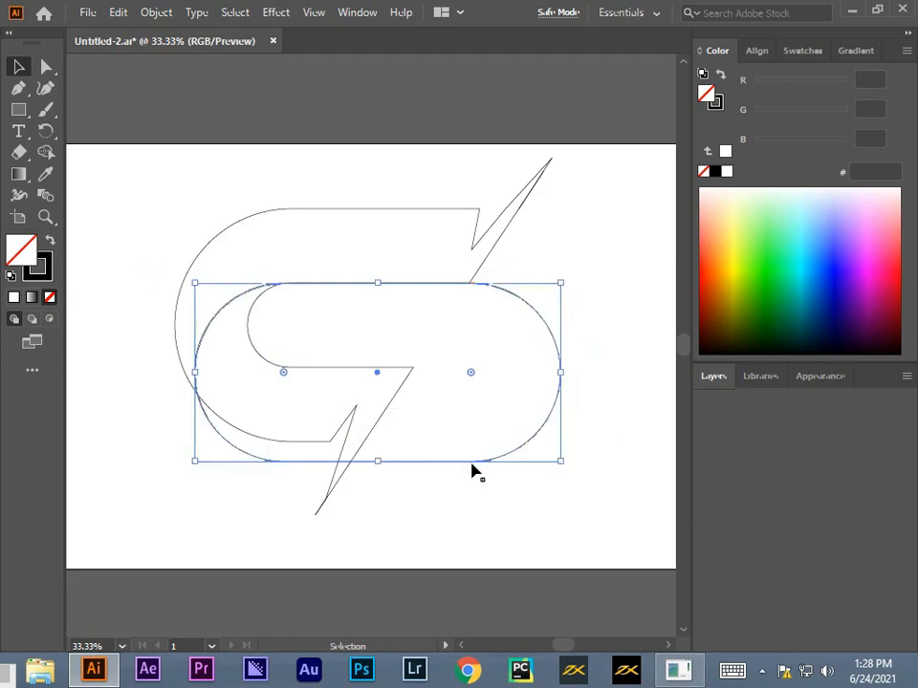
drag(463, 461, 462, 461)
drag(559, 457, 536, 441)
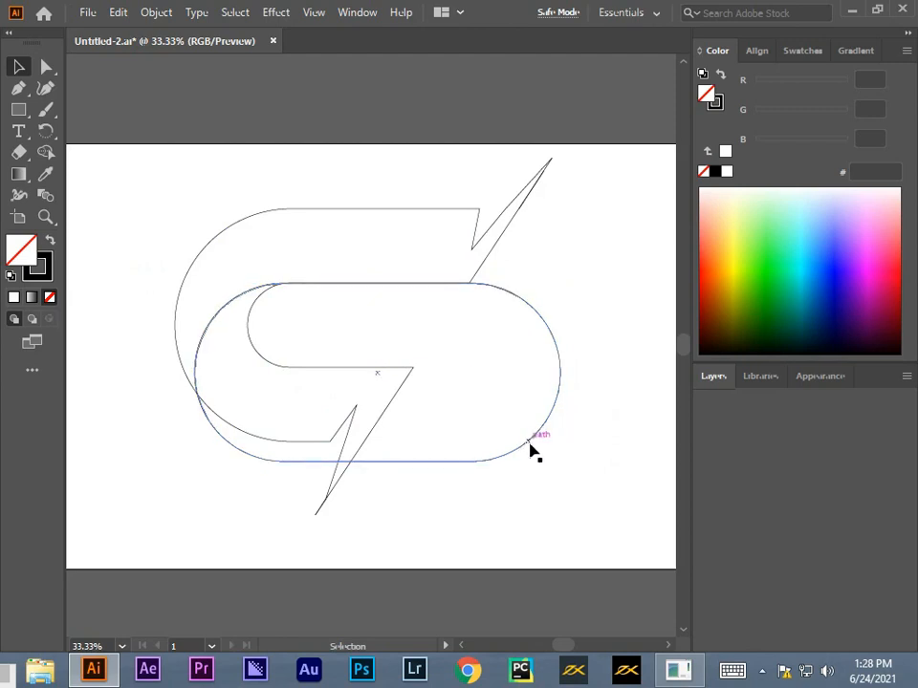
click(534, 451)
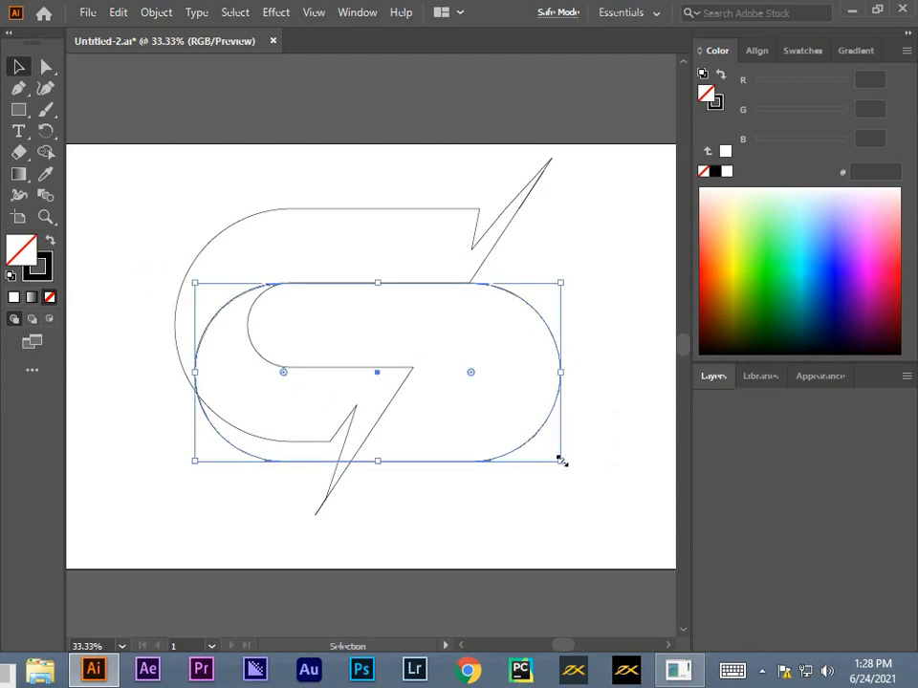
Make the pill shape narrower and shift it so its rounded end overlaps the C's bend, keeping its top along the upper arm's inner edge
mouse_move(561, 461)
mouse_down()
mouse_move(532, 428)
mouse_move(552, 474)
mouse_up()
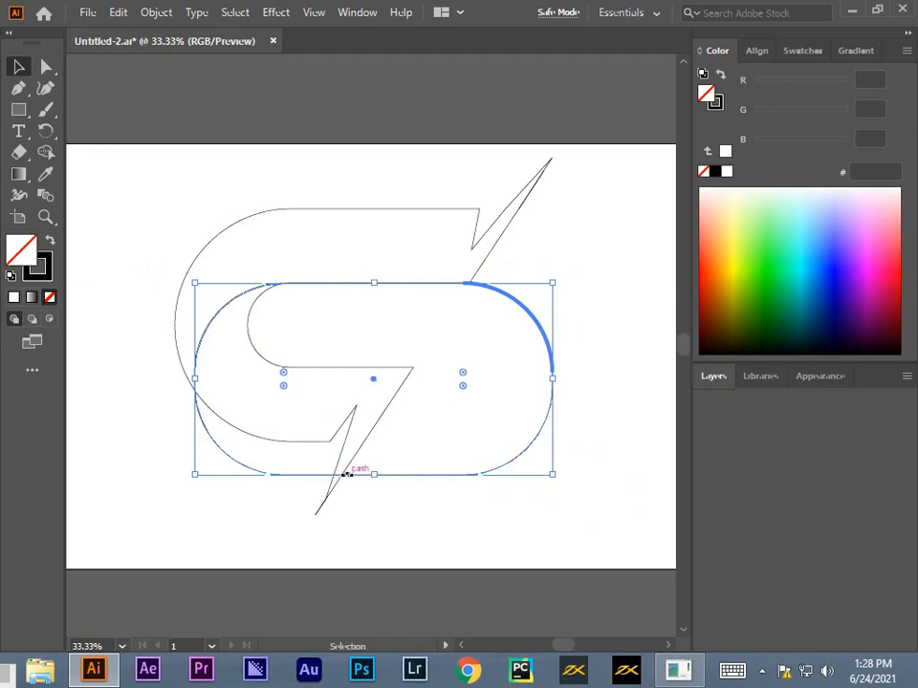
drag(194, 473, 223, 461)
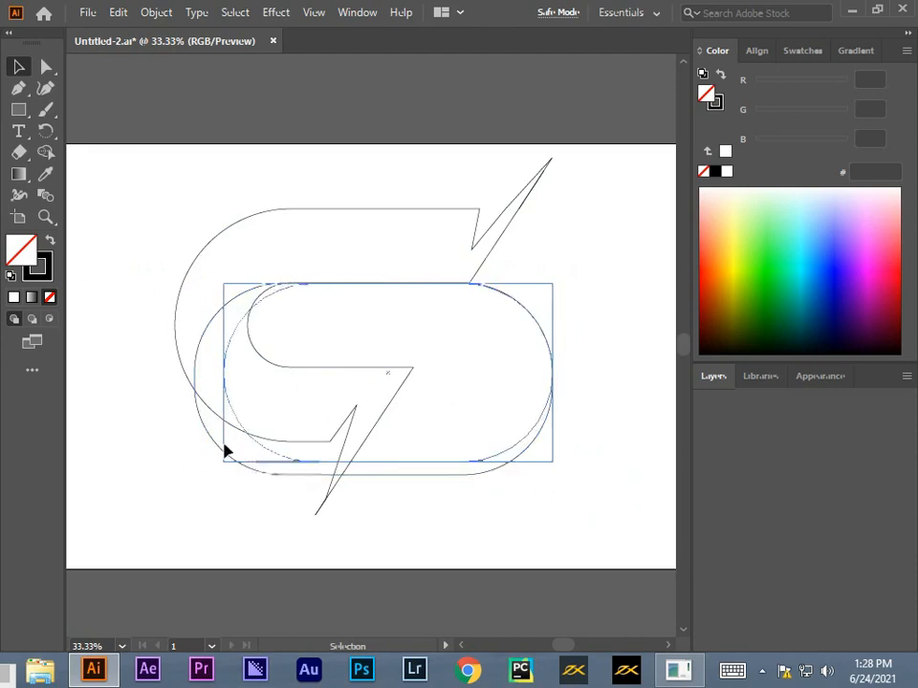
drag(470, 460, 442, 462)
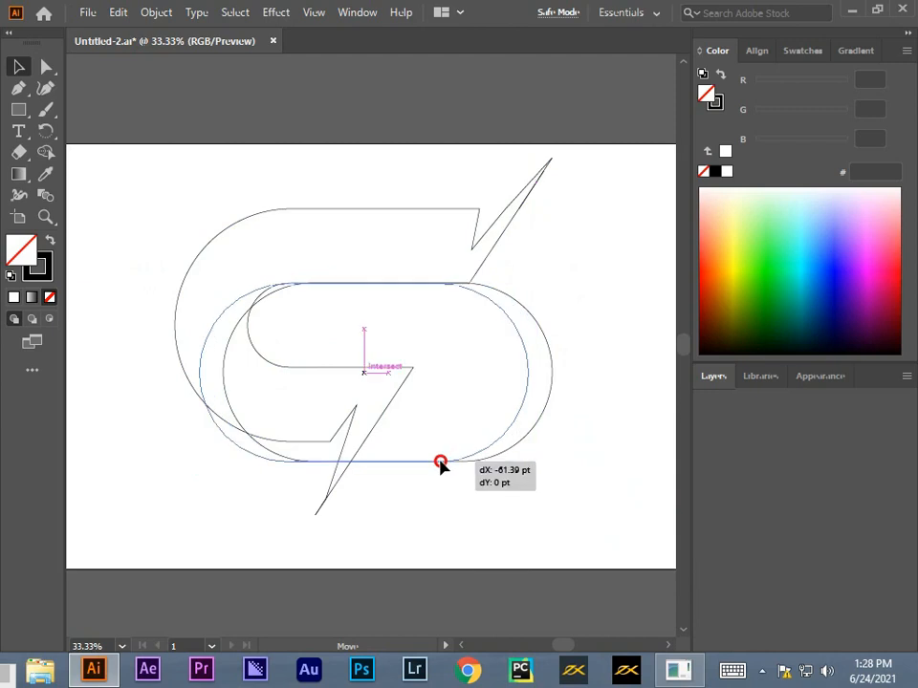
drag(441, 464, 442, 465)
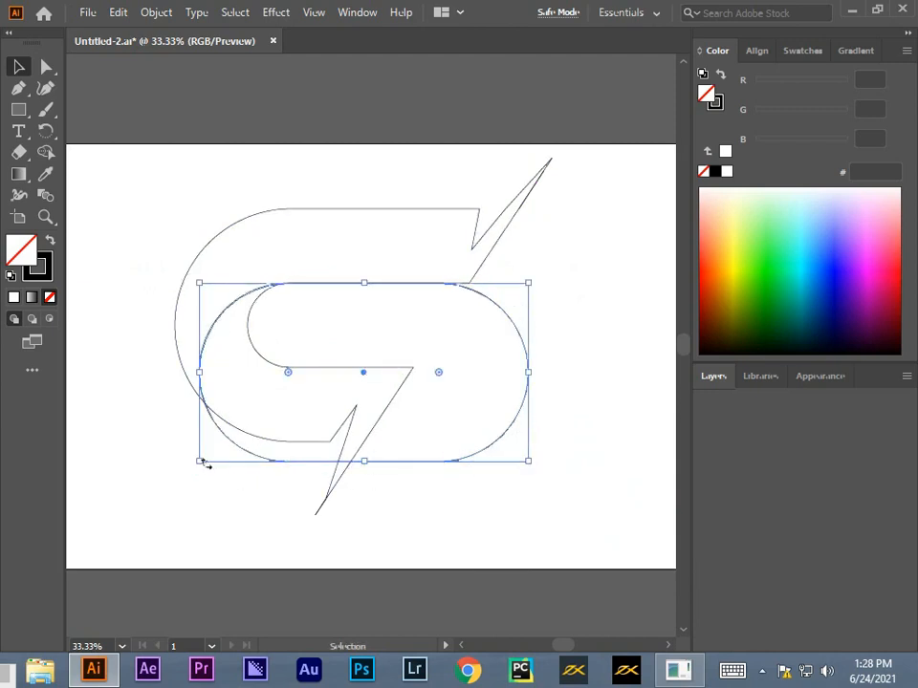
drag(199, 463, 199, 430)
drag(364, 467, 374, 419)
Select all shapes and define the C's upper band and lower hook as separate regions with Shape Builder
drag(126, 197, 535, 486)
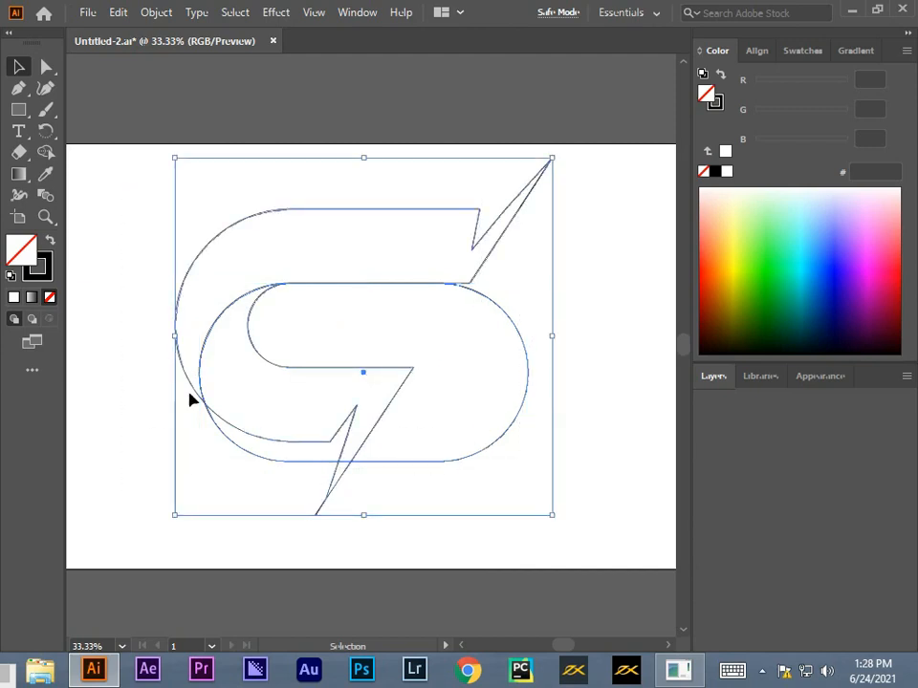
click(45, 154)
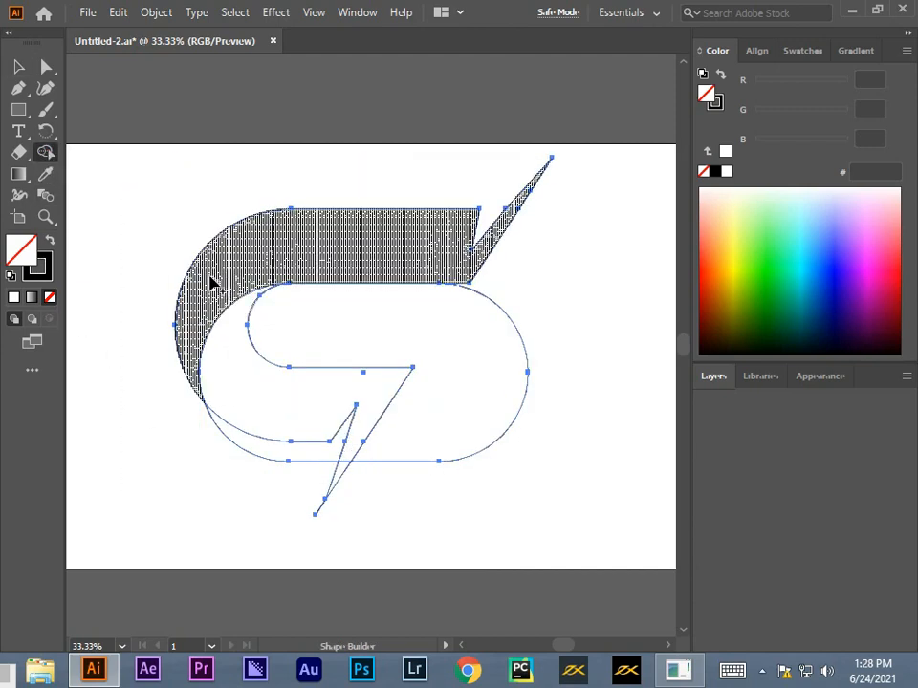
mouse_move(212, 281)
mouse_down()
mouse_move(340, 262)
mouse_move(432, 263)
mouse_up()
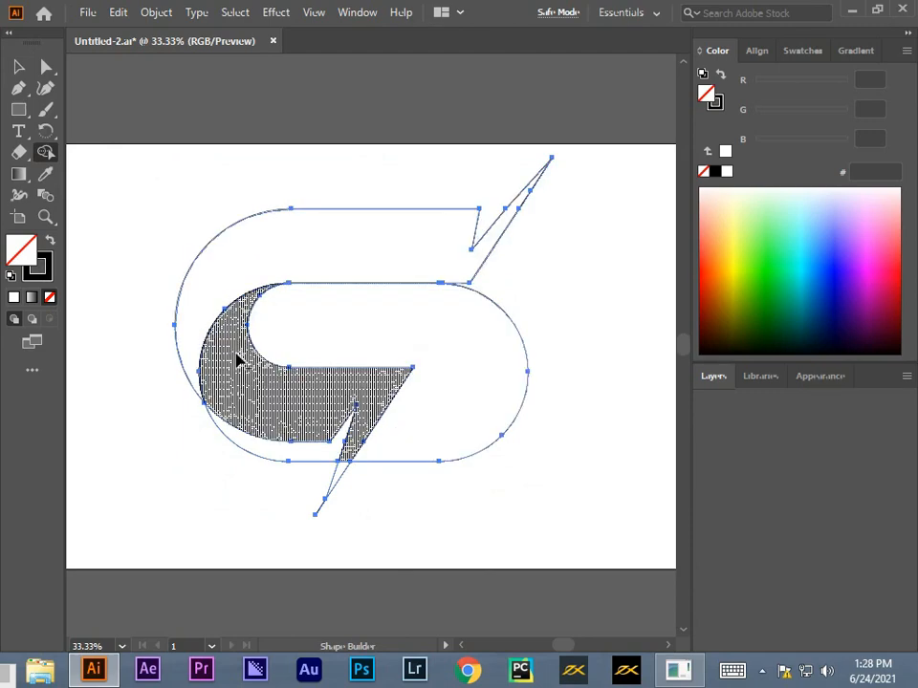
mouse_move(237, 359)
mouse_down()
mouse_move(289, 395)
mouse_move(365, 389)
mouse_move(413, 346)
mouse_up()
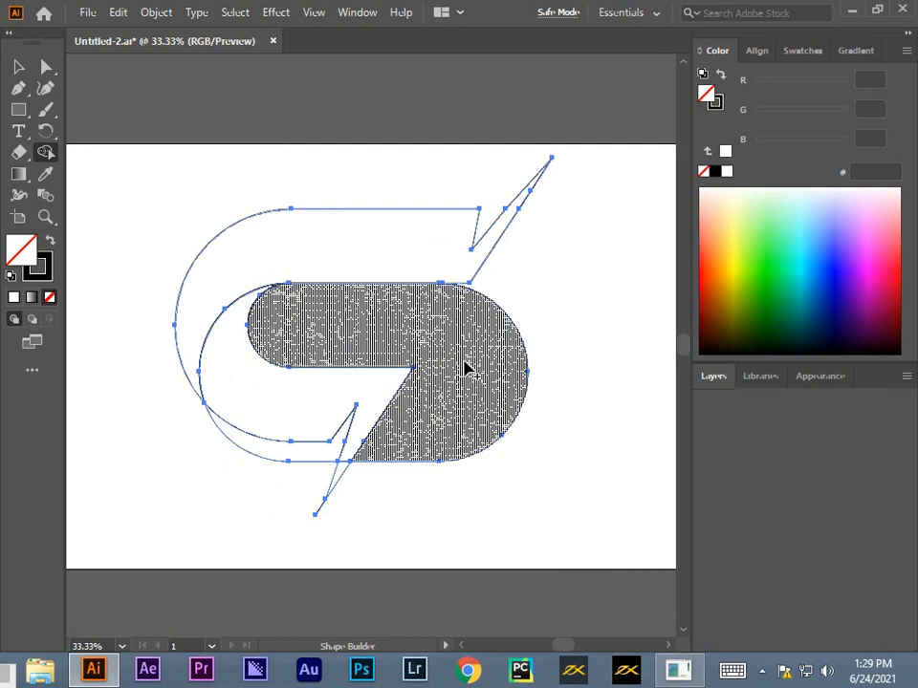
Remove the pill areas outside the C and the lower spike's extreme tip, and merge the remaining spike into the lower hook
drag(465, 369, 482, 513)
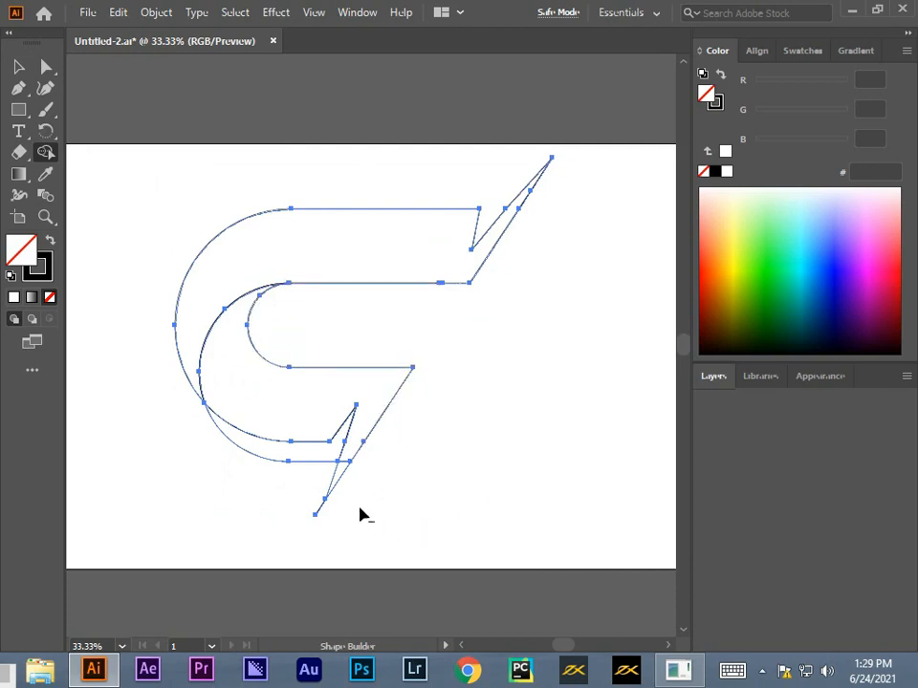
alt+click(318, 509)
mouse_move(278, 499)
mouse_down()
mouse_move(301, 459)
mouse_move(355, 486)
mouse_up()
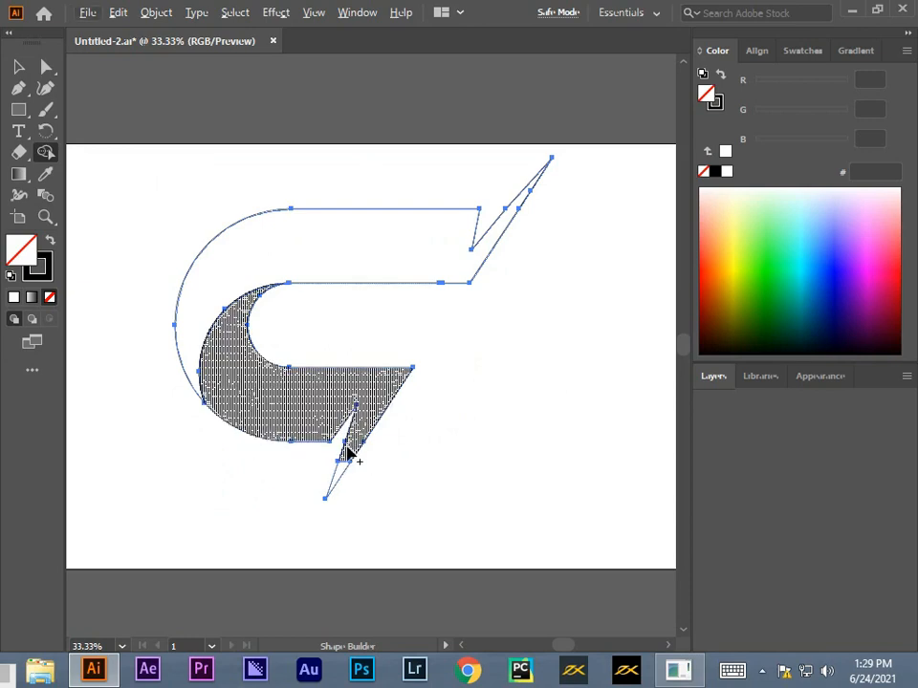
mouse_move(348, 463)
mouse_down()
mouse_move(348, 455)
mouse_move(348, 480)
mouse_up()
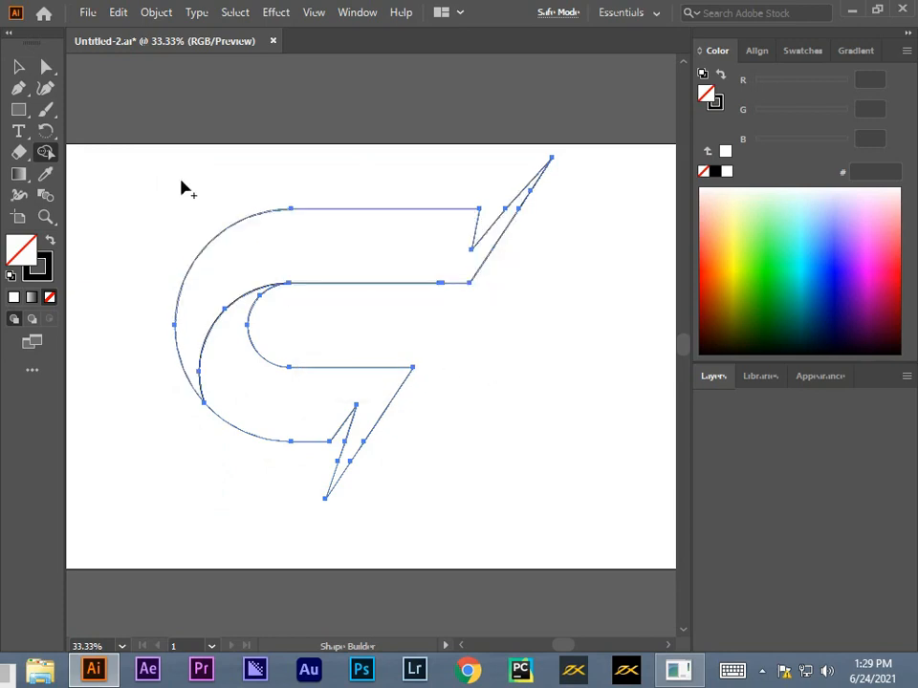
key(v)
click(137, 201)
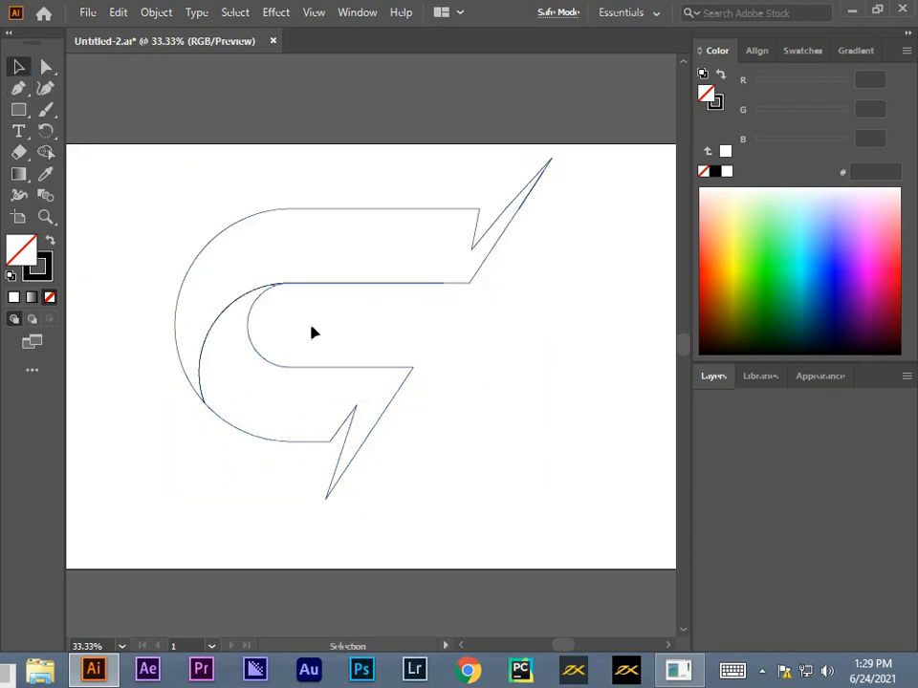
Select the lower hook and the upper band in turn to check that they are separate shapes
click(334, 385)
click(351, 371)
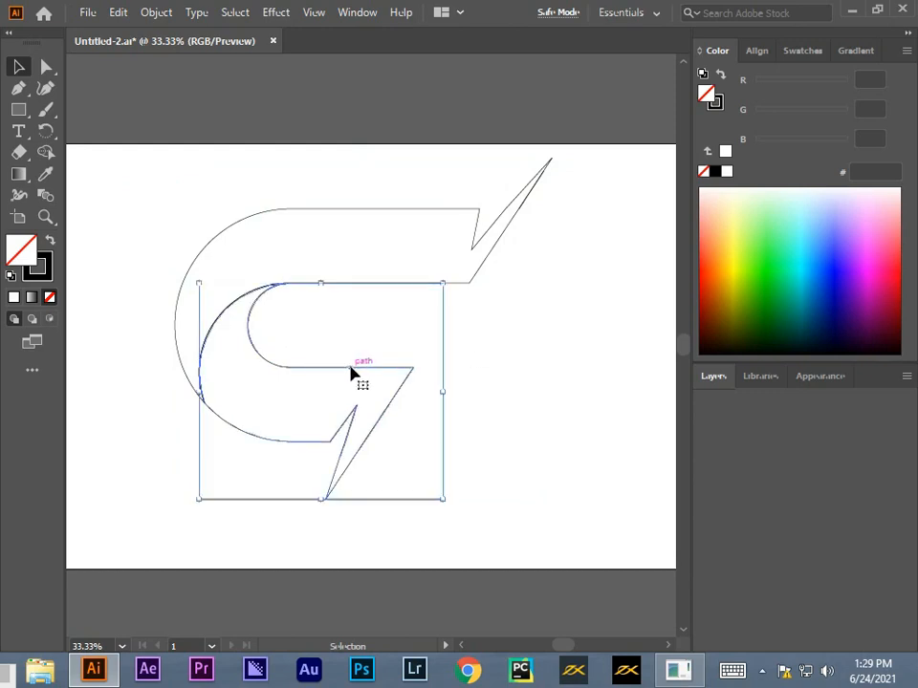
click(439, 281)
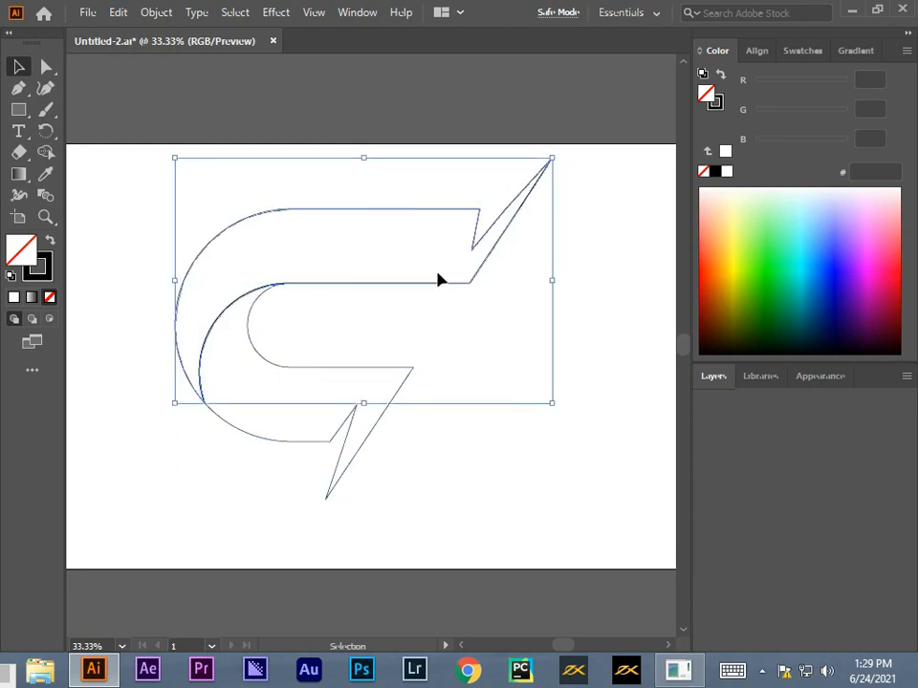
click(519, 458)
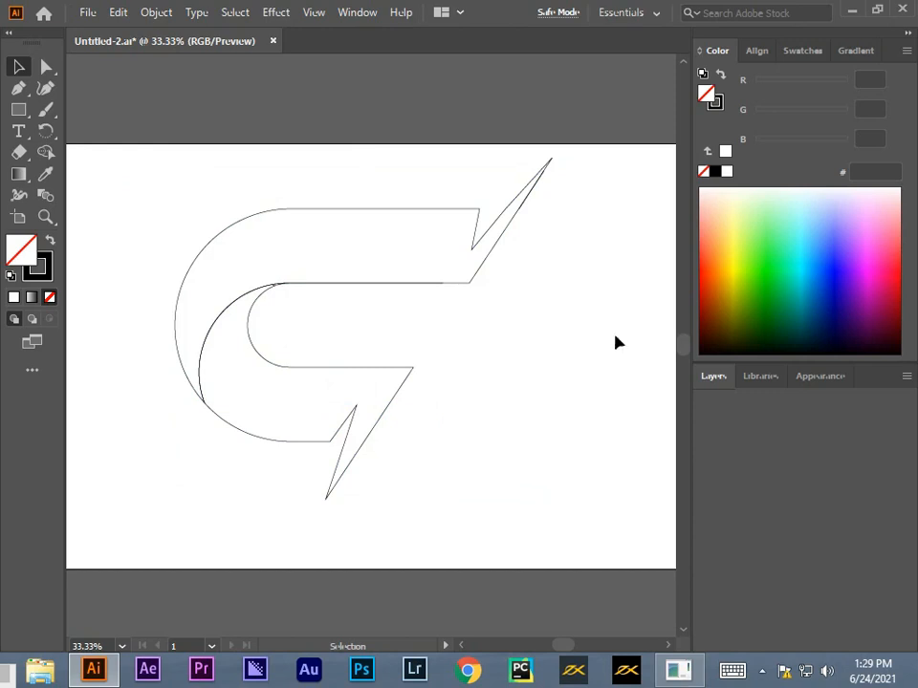
Fill the upper band with a linear gradient from bright pink to crimson
click(802, 53)
click(851, 53)
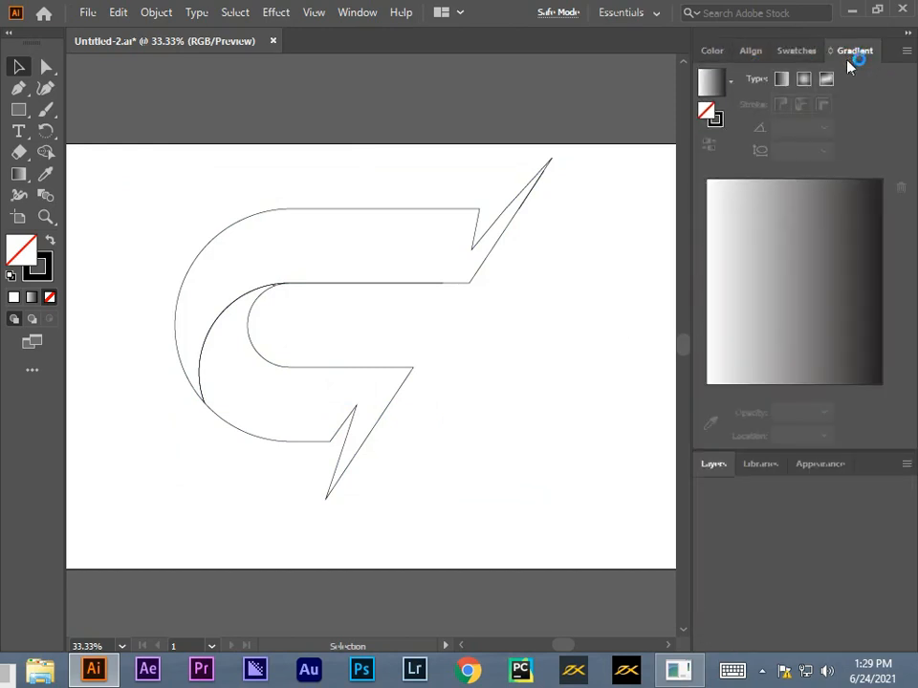
click(348, 210)
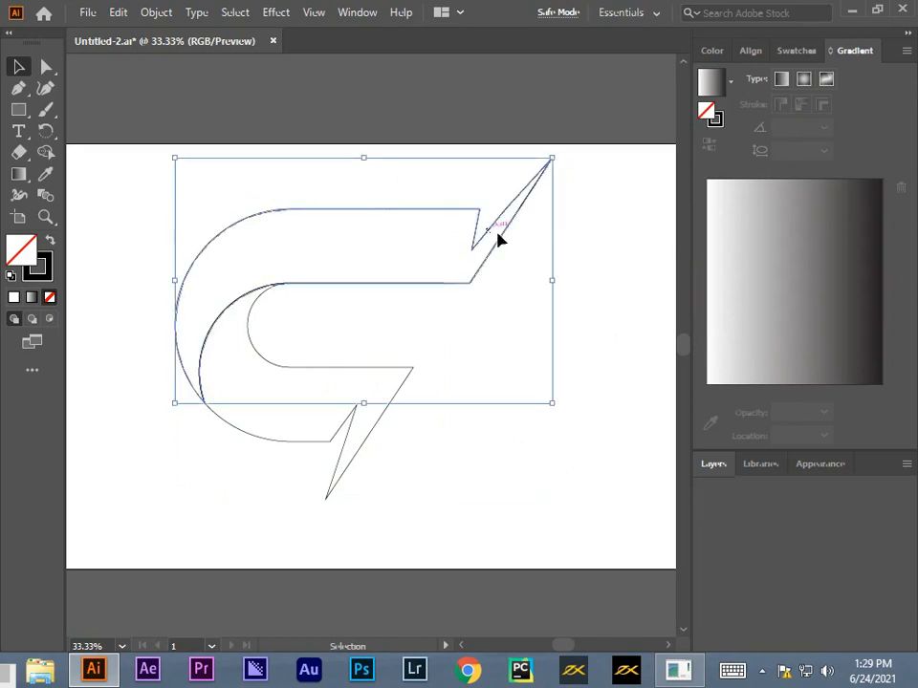
click(731, 260)
double_click(707, 218)
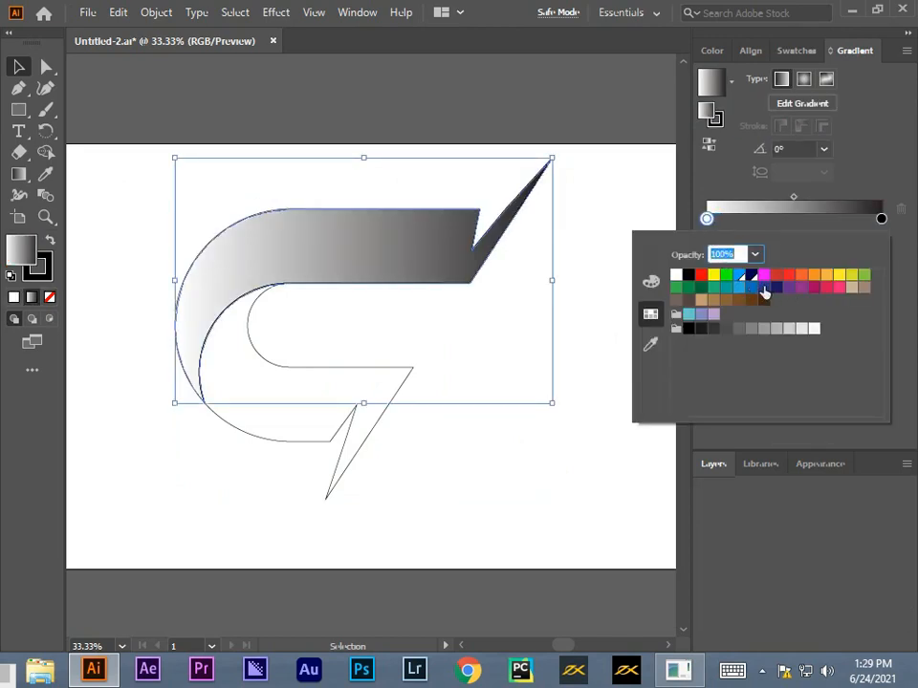
click(843, 295)
click(881, 219)
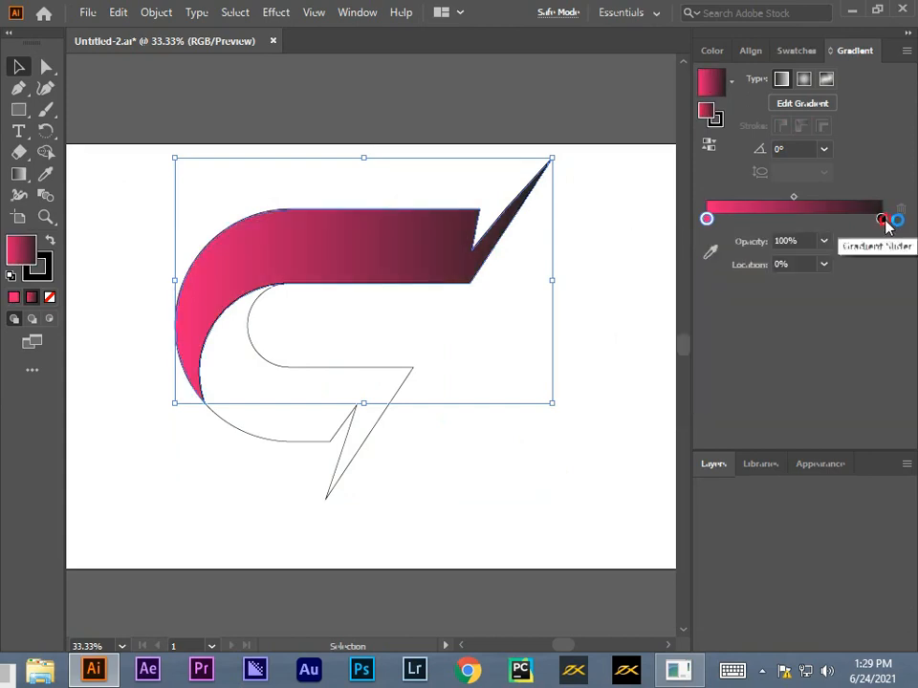
double_click(881, 219)
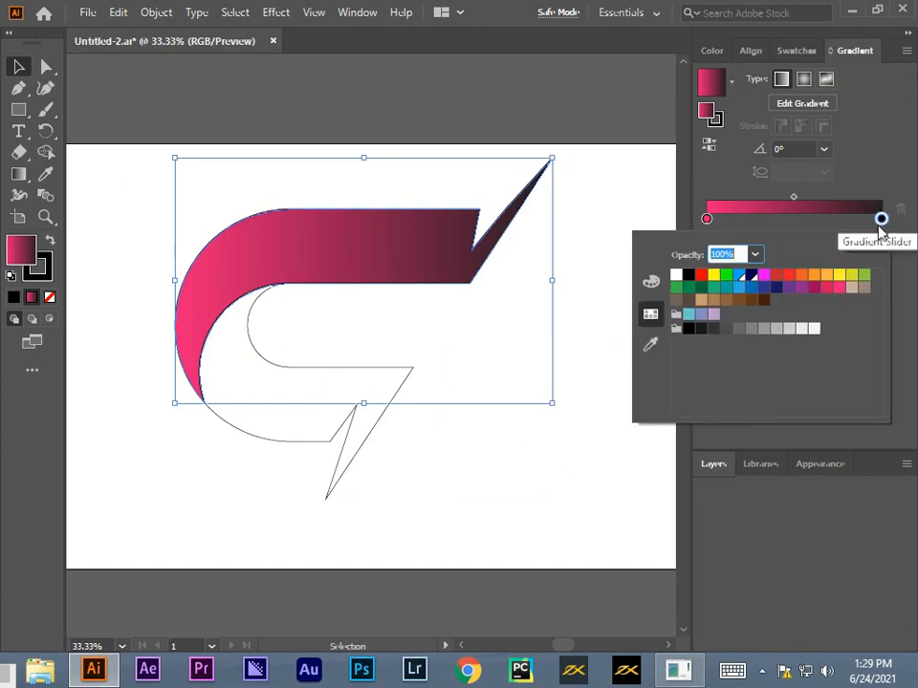
click(828, 288)
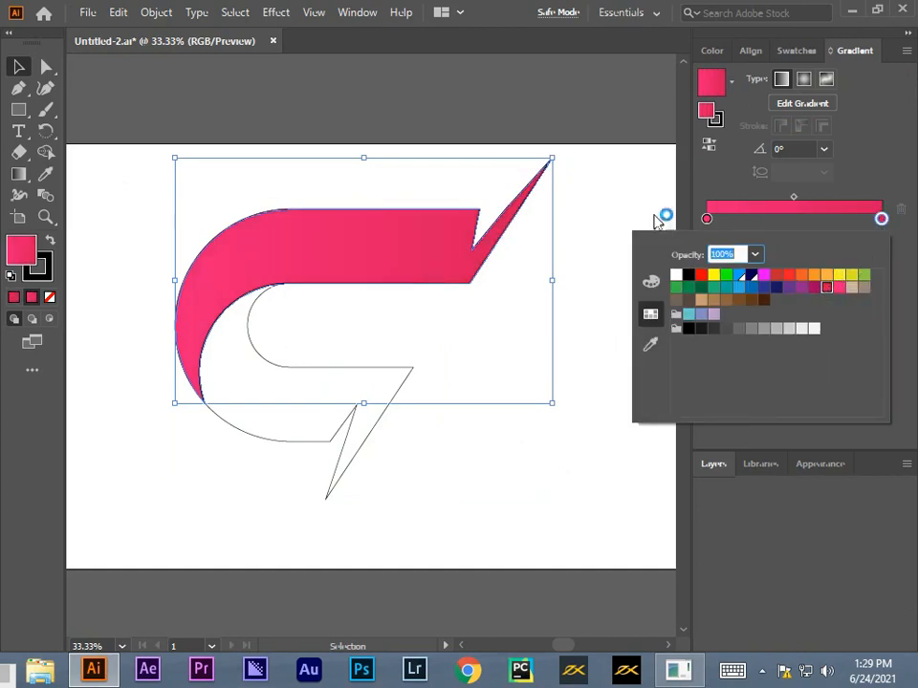
Fill the lower hook with the same linear gradient and change its starting color to dark magenta
click(304, 374)
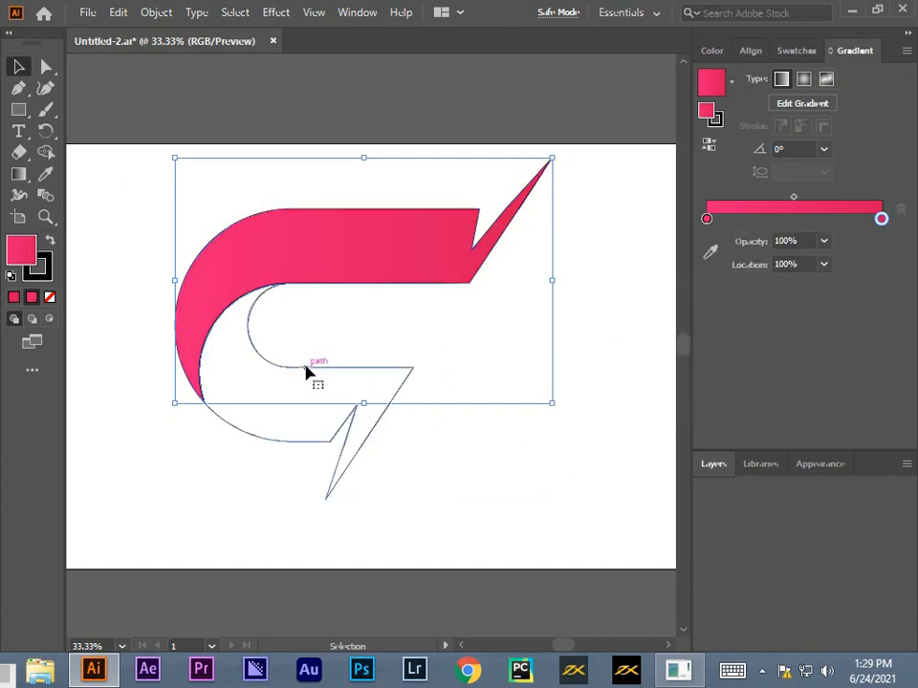
click(307, 376)
click(732, 191)
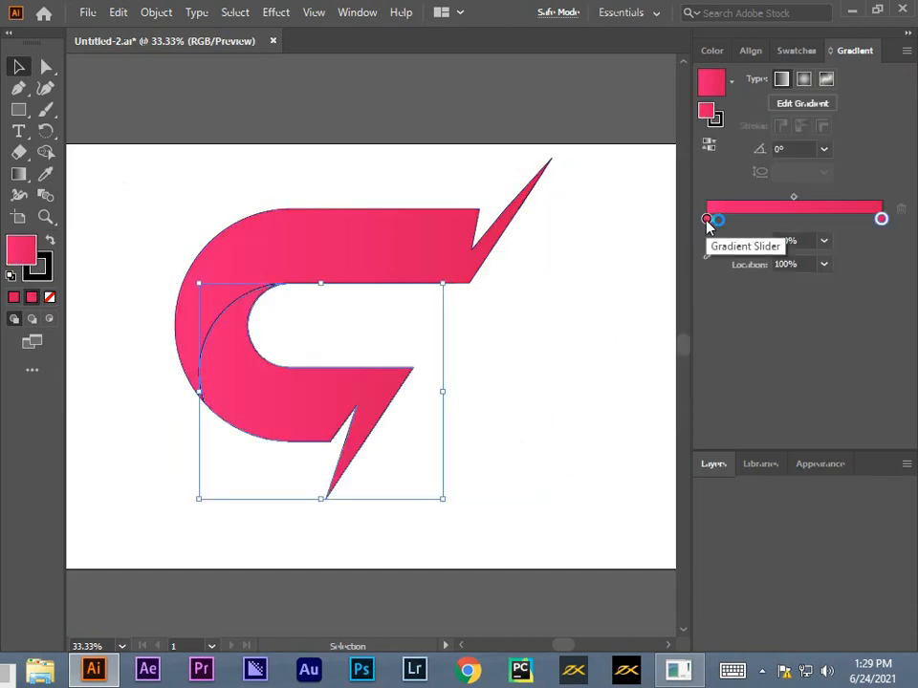
double_click(706, 220)
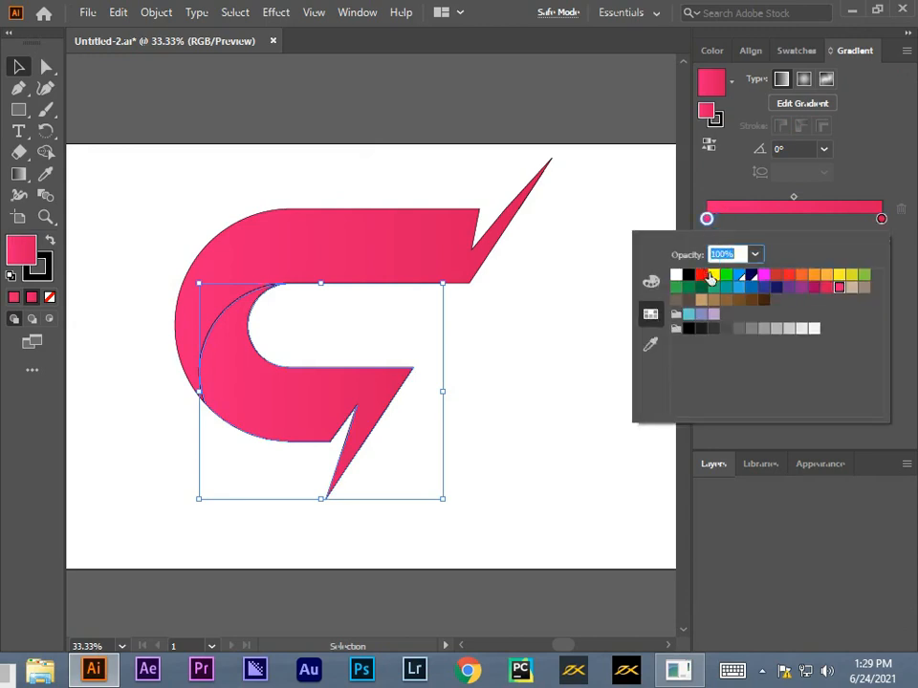
click(816, 289)
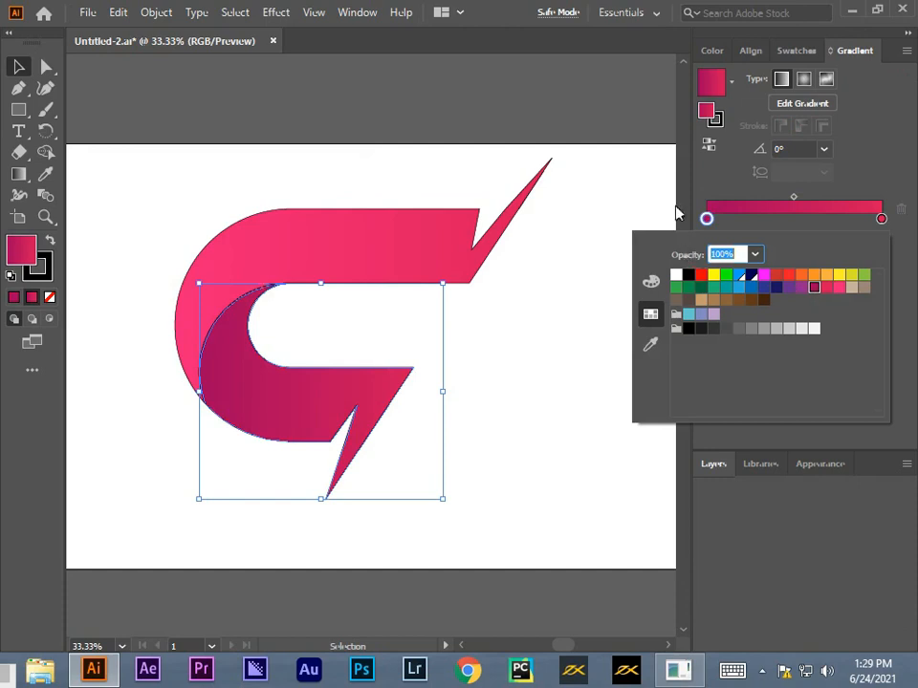
click(703, 189)
click(596, 339)
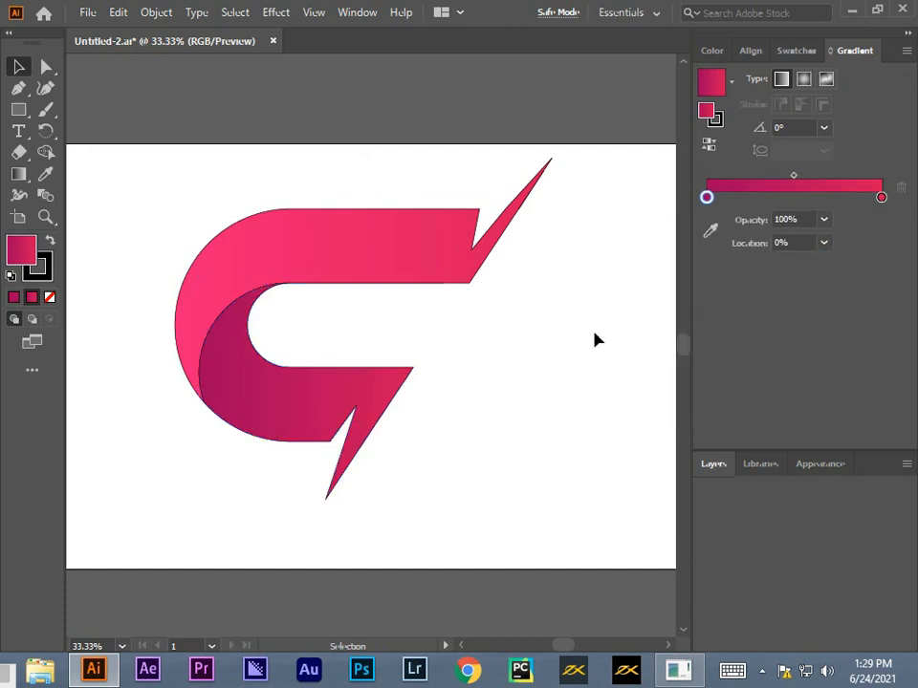
Select both C pieces and remove their black stroke
drag(190, 200, 429, 367)
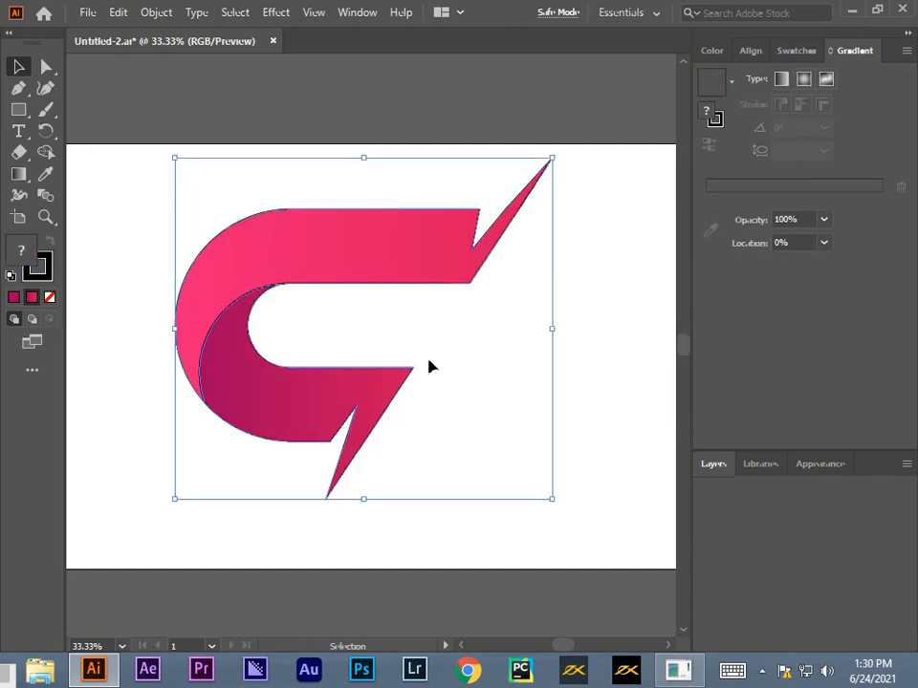
click(38, 274)
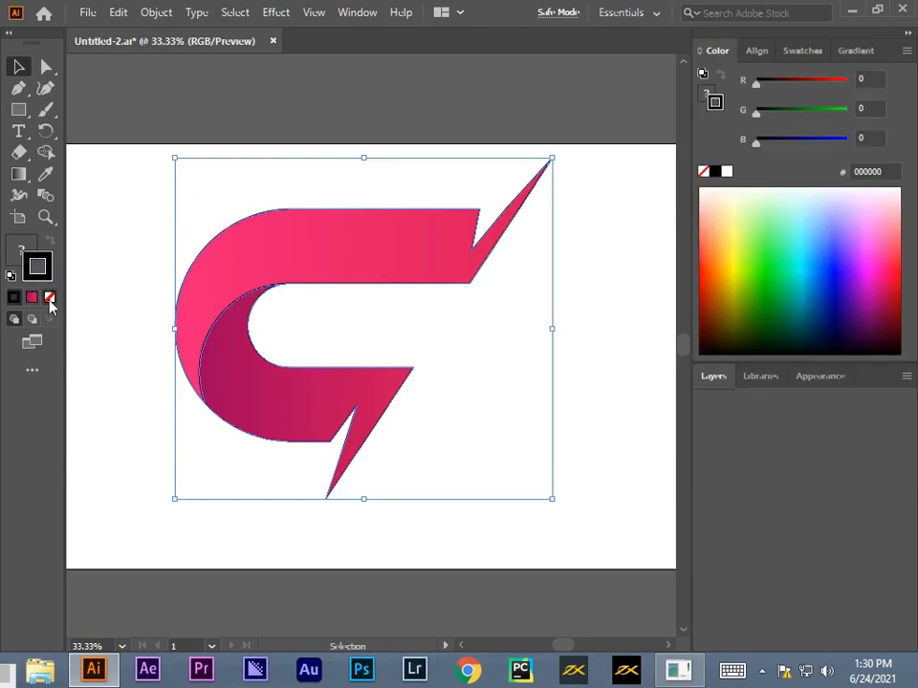
click(49, 297)
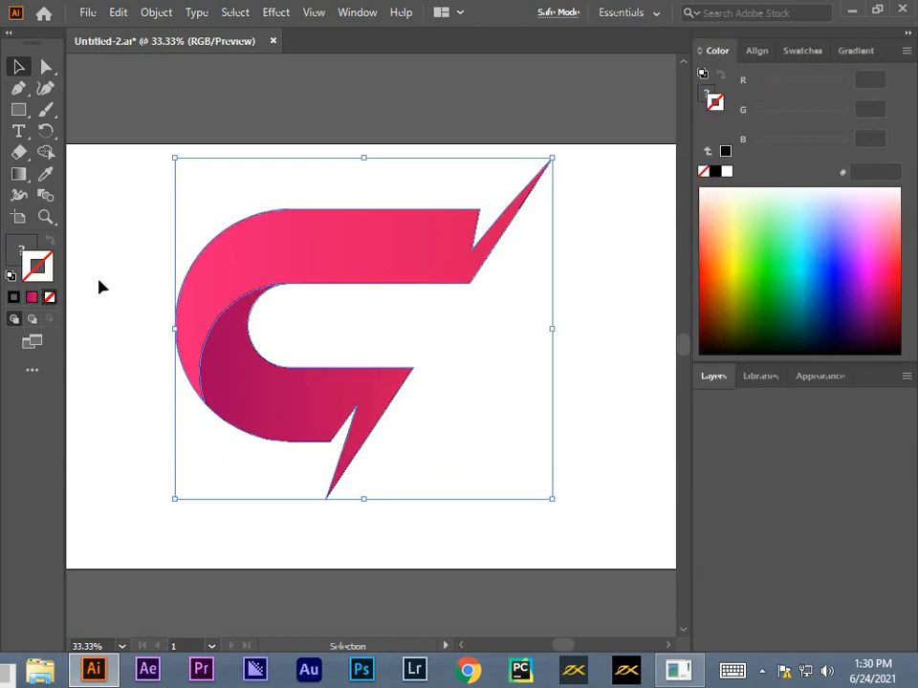
click(595, 323)
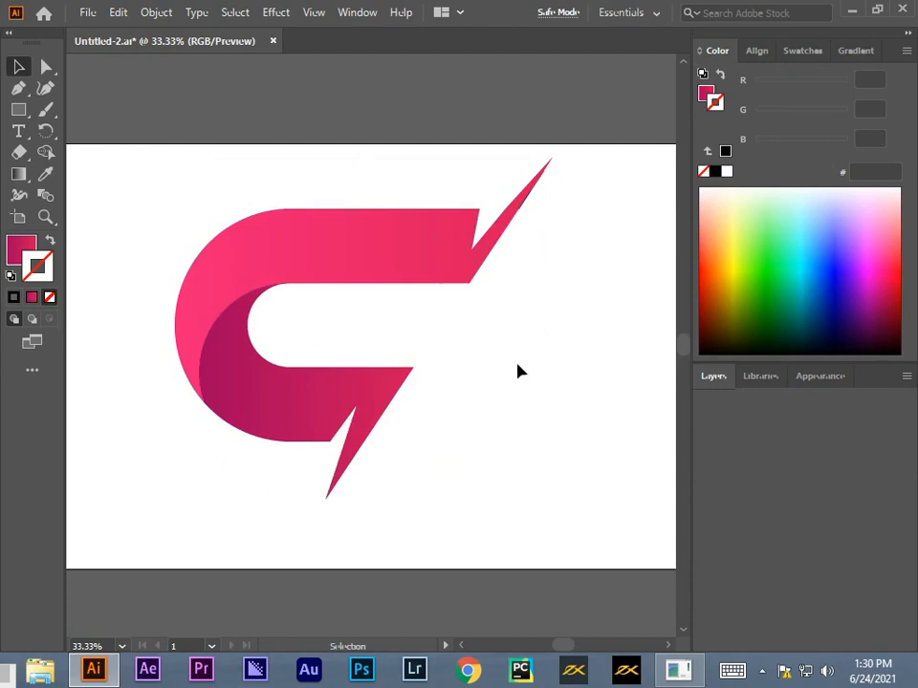
Move the C logo off the stray line segments beside its upper spike and delete both segments
drag(147, 205, 281, 413)
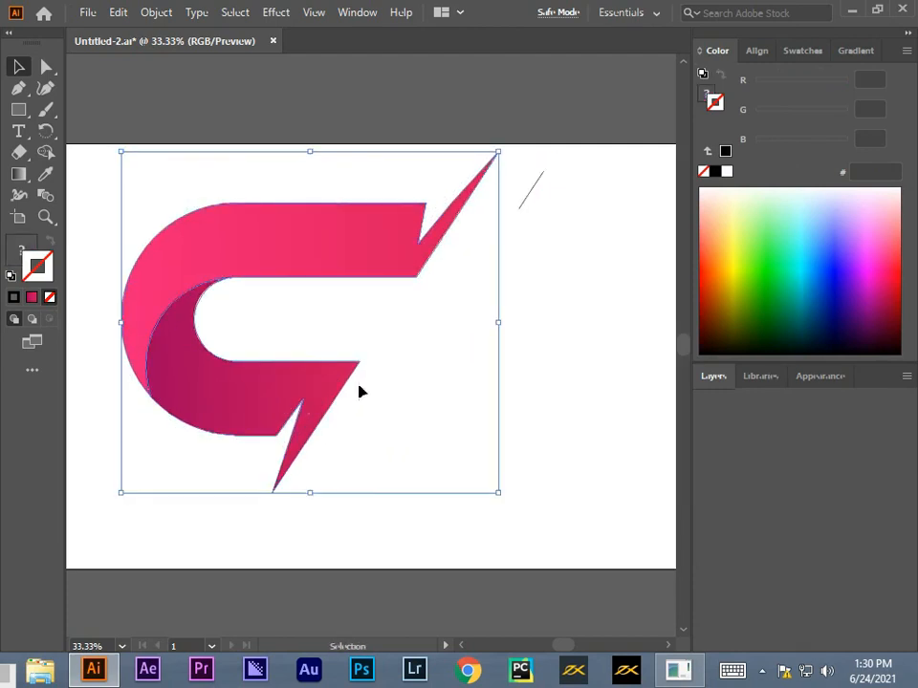
click(538, 251)
click(524, 198)
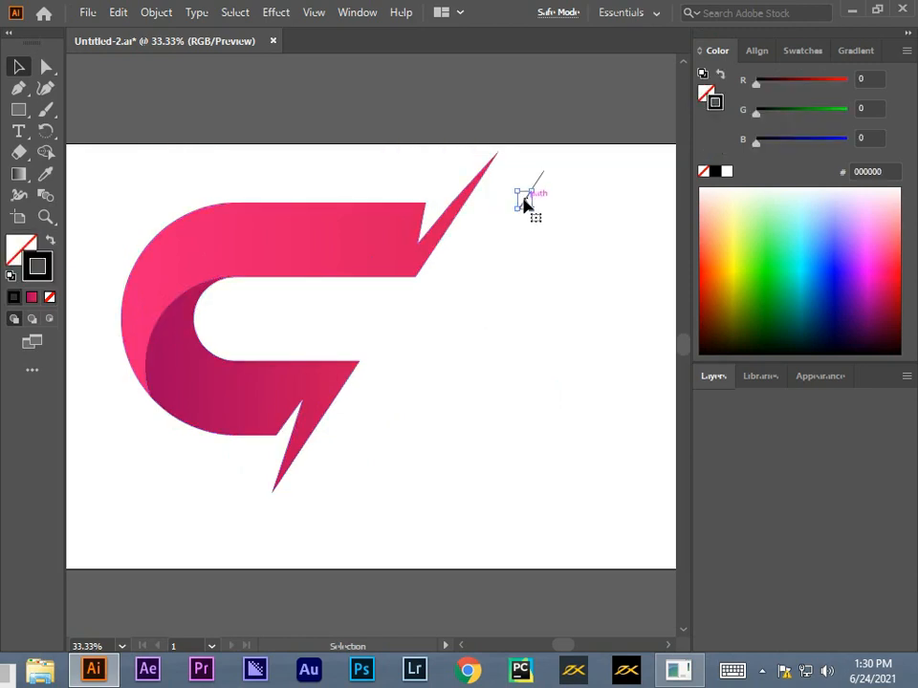
key(Delete)
click(538, 185)
key(Delete)
Scale the whole C logo down proportionally to about 608 by 550 pt and move it slightly toward the artboard's center
drag(124, 235, 400, 476)
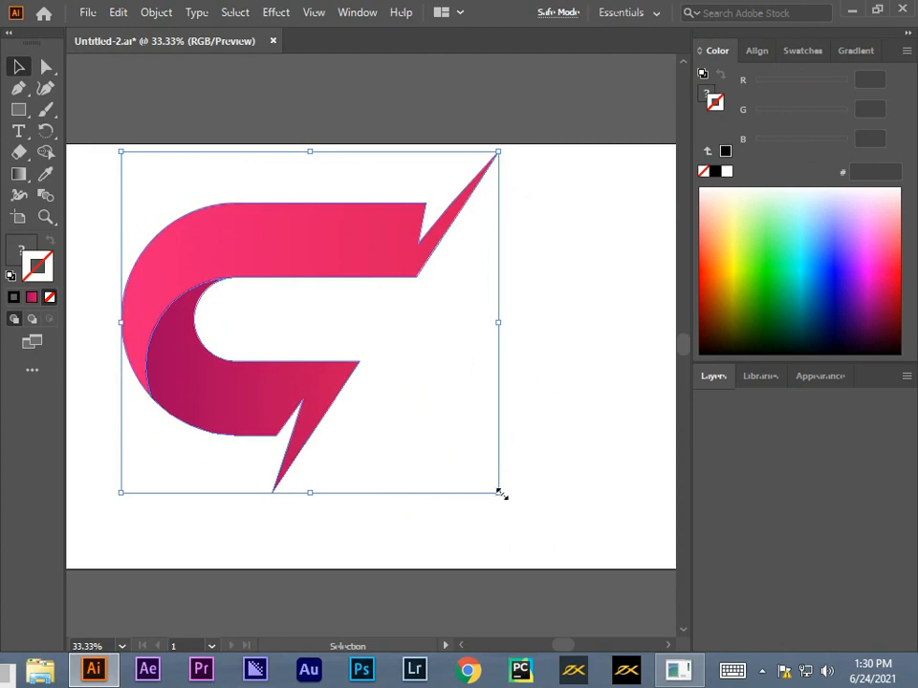
drag(498, 492, 362, 368)
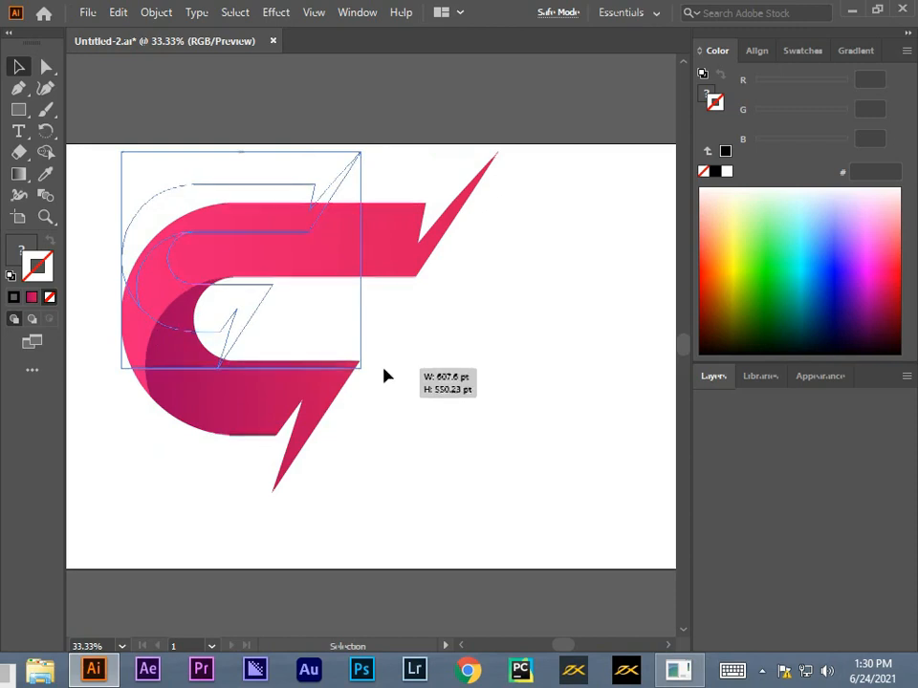
drag(223, 305, 238, 324)
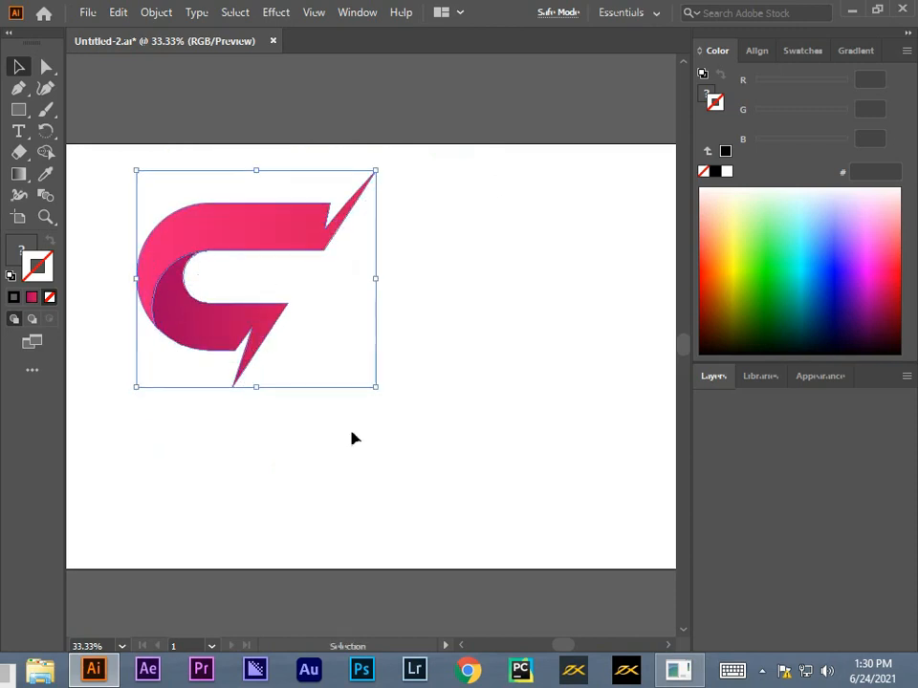
Select both pieces of the C logo and group them
click(356, 461)
click(229, 322)
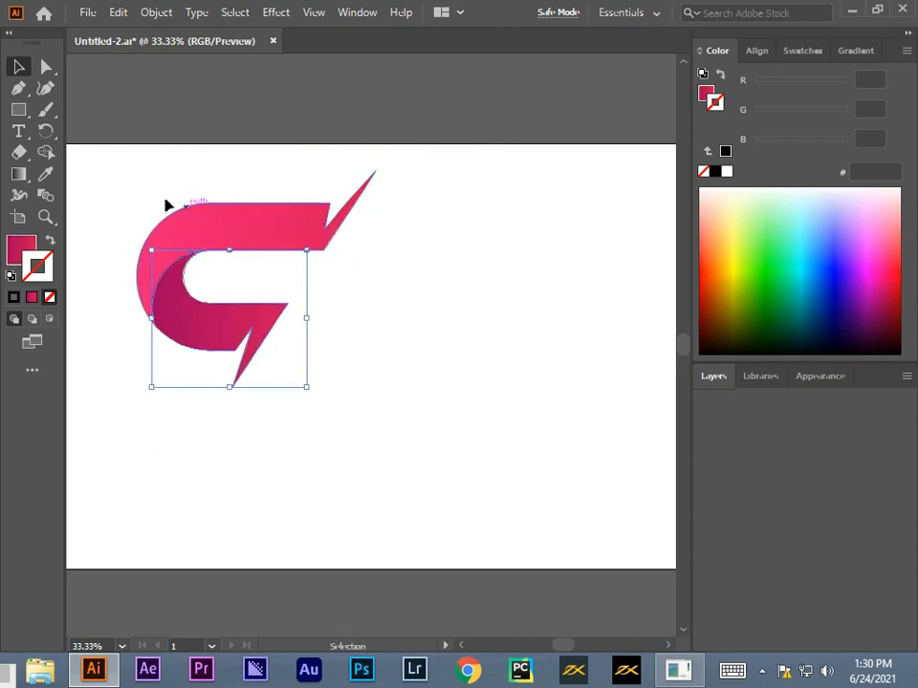
drag(157, 195, 299, 370)
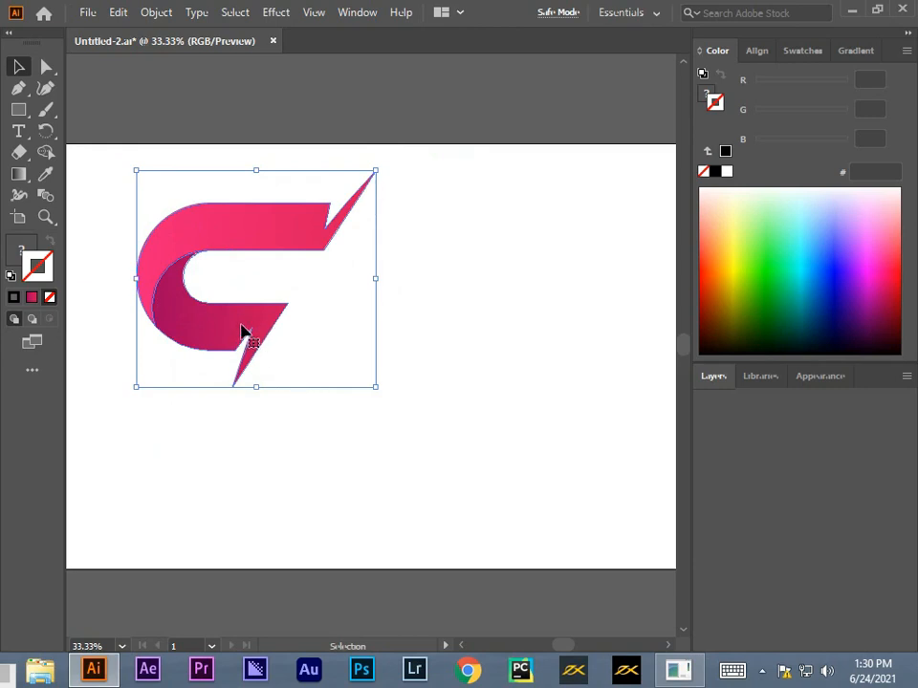
right_click(241, 332)
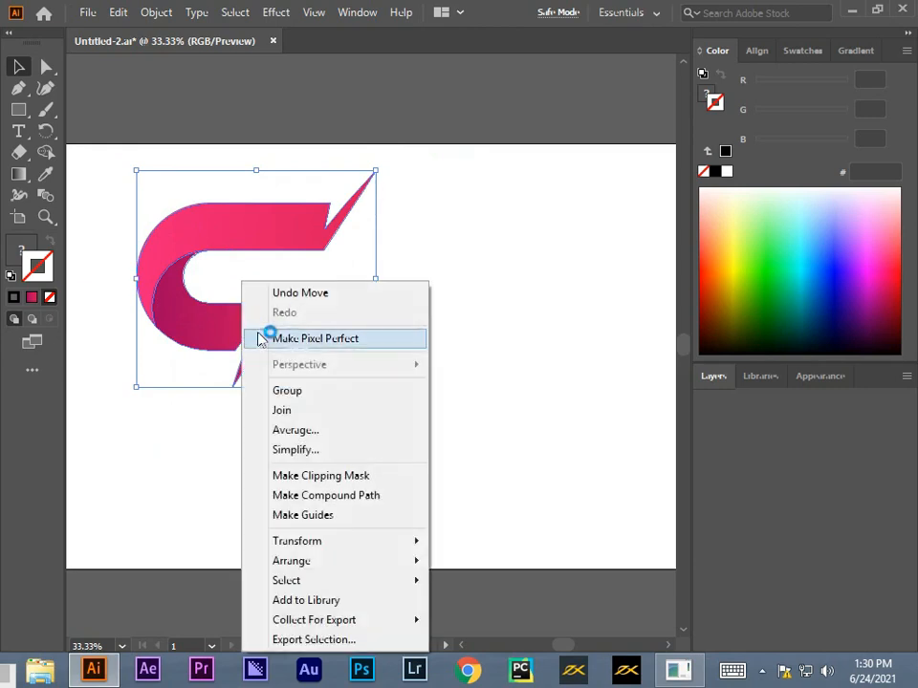
click(296, 391)
click(367, 437)
Duplicate the grouped C to its right and rotate the copy 180°
click(226, 344)
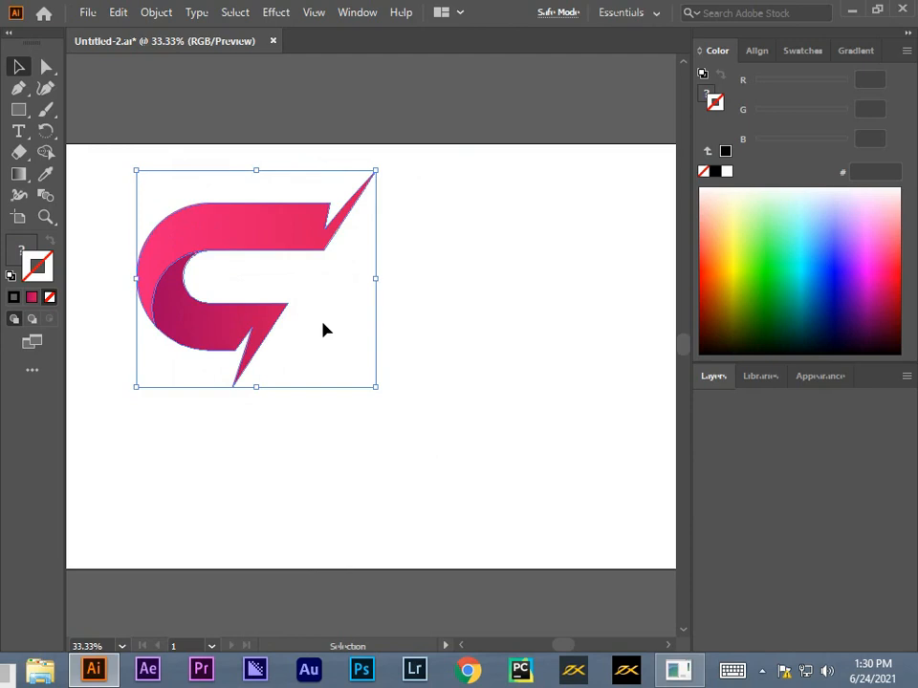
key(a)
key(v)
drag(245, 323, 444, 315)
click(493, 441)
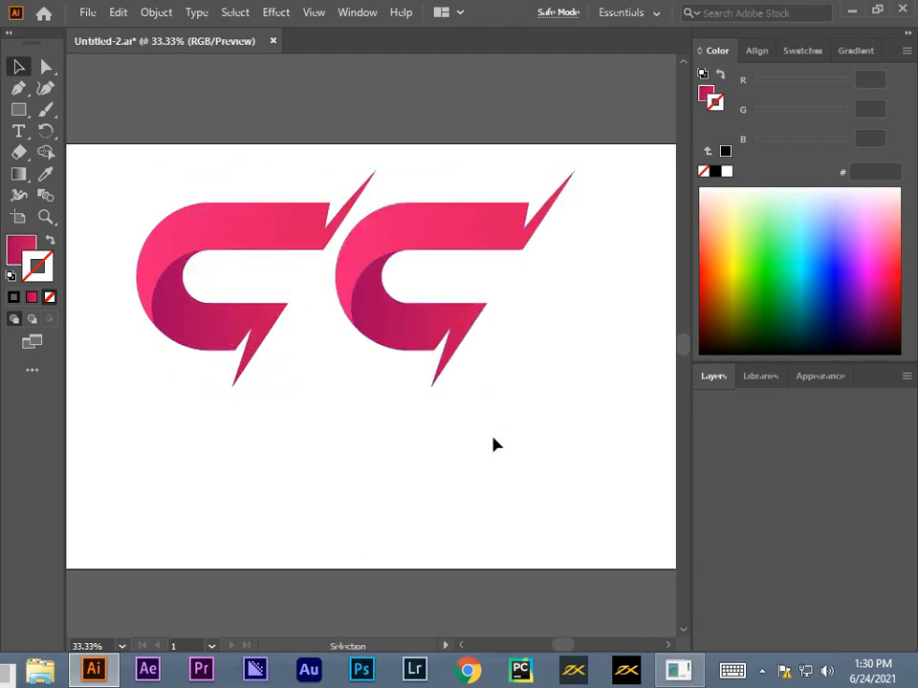
click(445, 329)
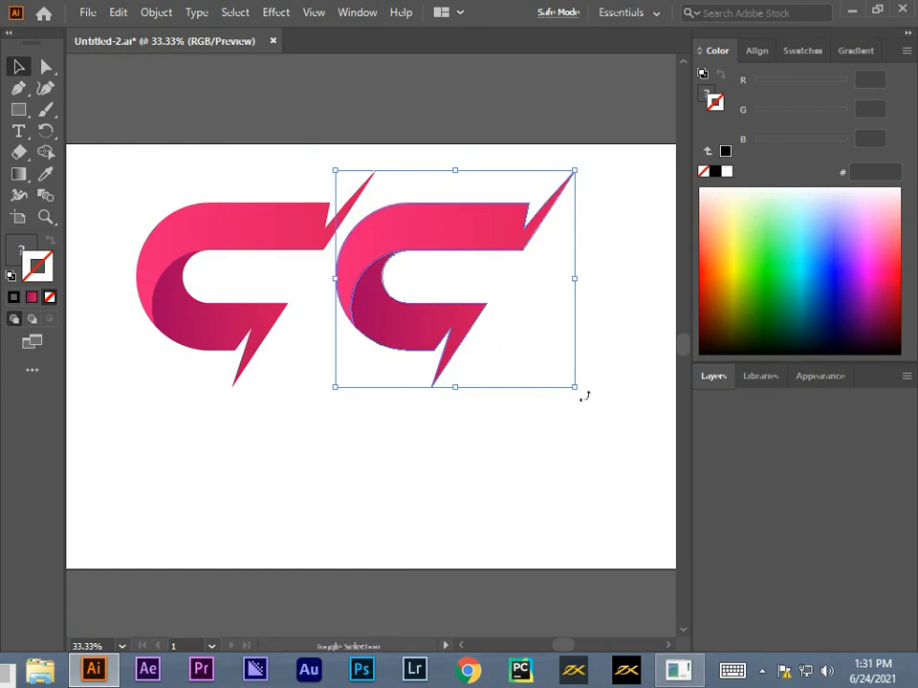
drag(587, 395, 297, 199)
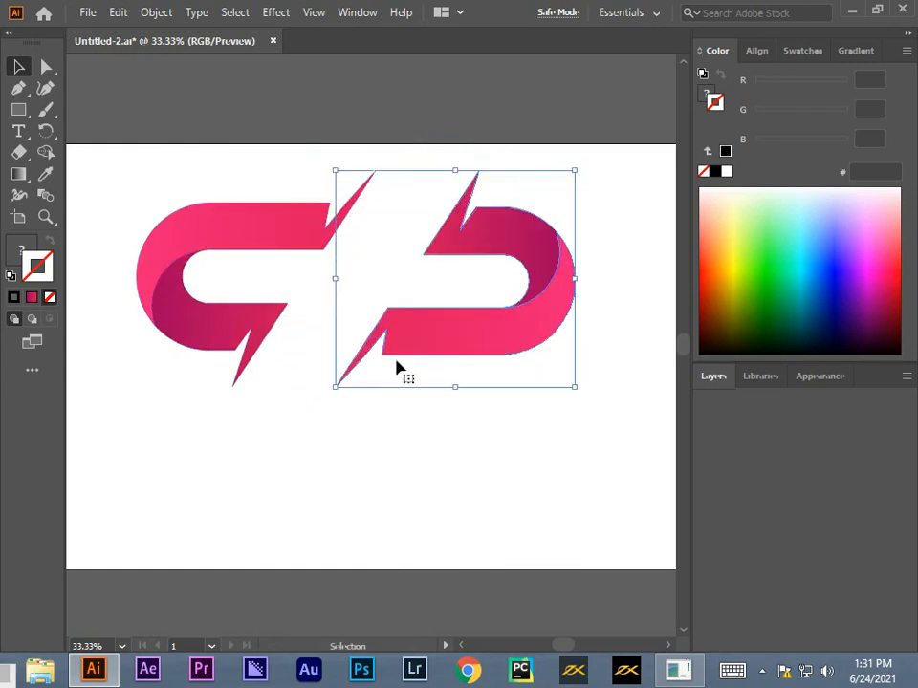
Move the rotated copy down and left beneath the original so the two C shapes interlock into an S
drag(485, 350, 329, 450)
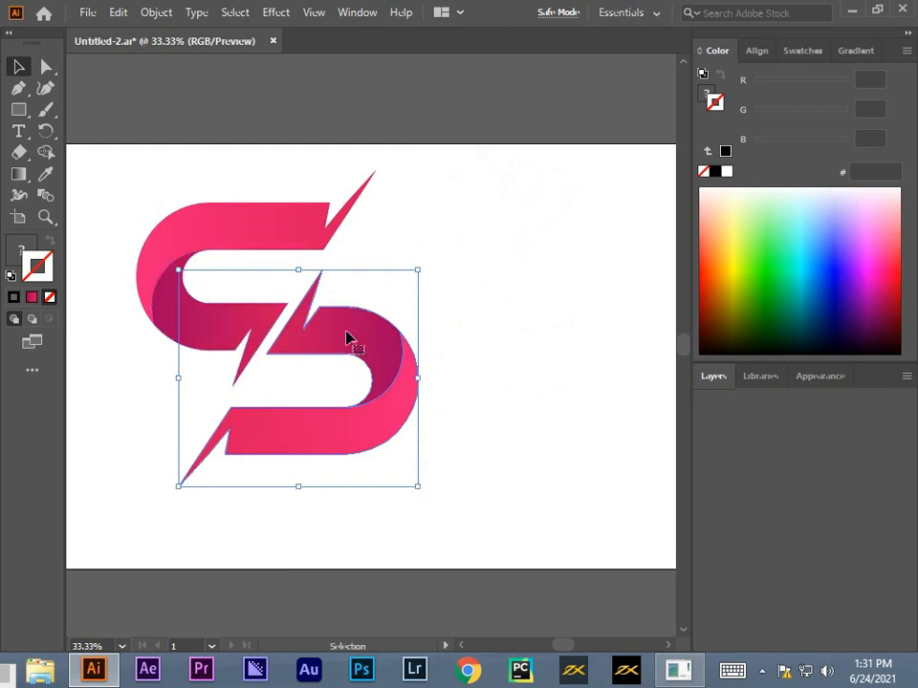
click(487, 332)
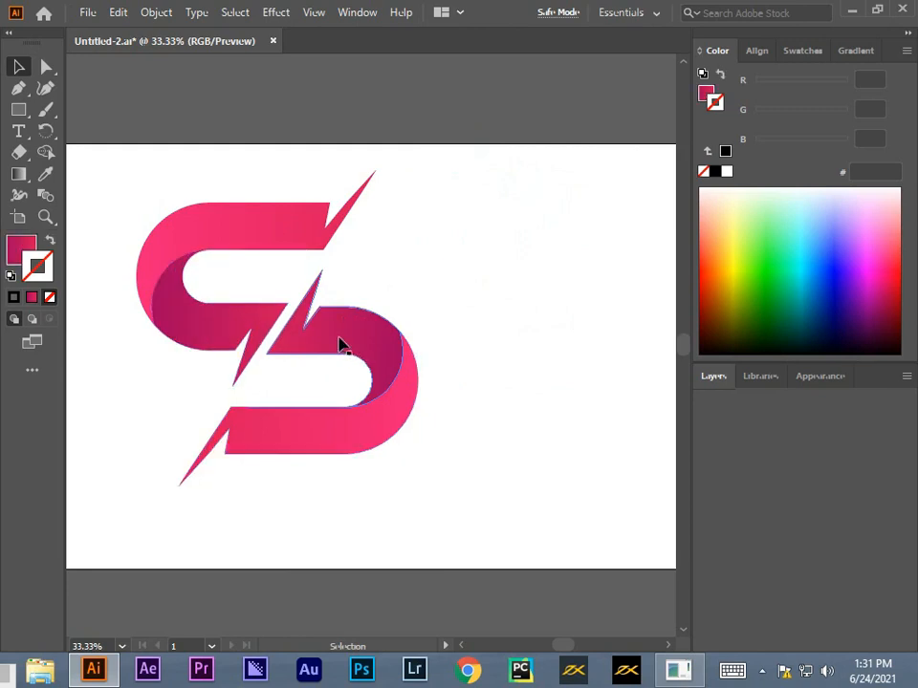
drag(344, 342, 338, 342)
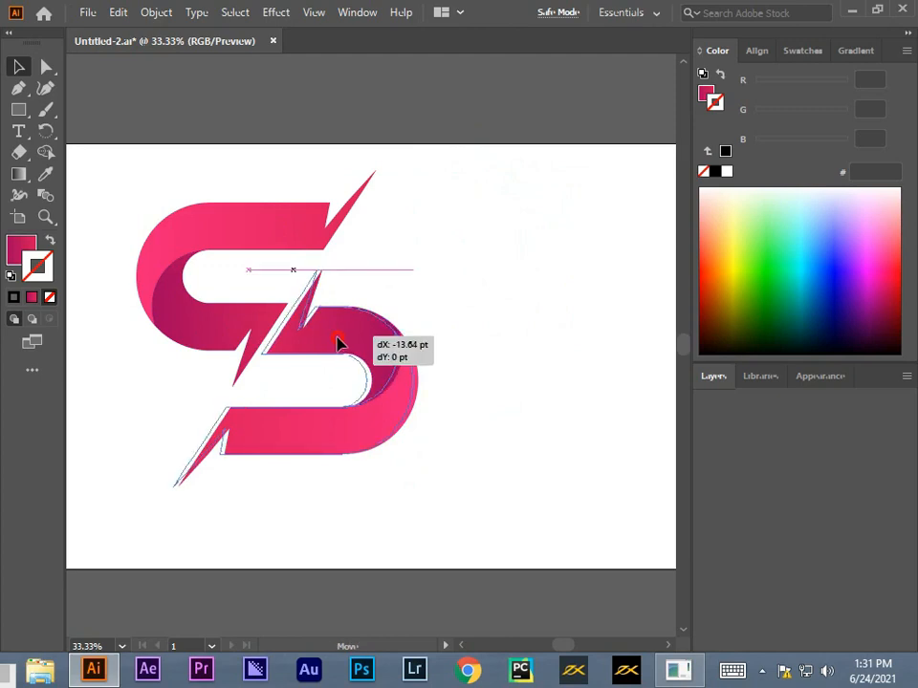
drag(338, 342, 338, 342)
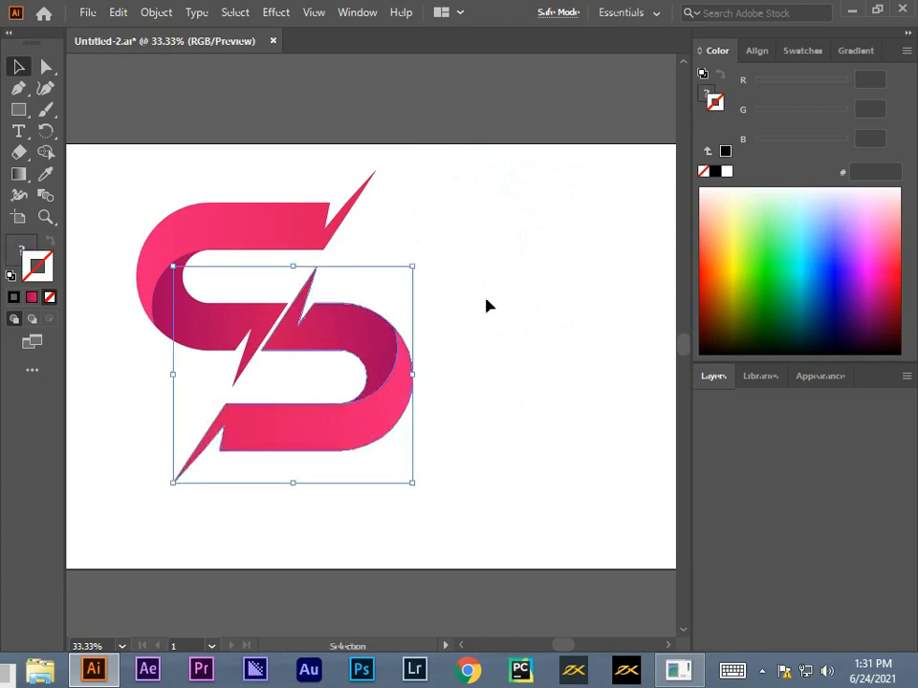
Nudge the rotated copy slightly right and down to even out the diagonal gap between the two shapes
click(488, 305)
click(375, 345)
key(Right)
key(Right)
key(Right)
key(Right)
key(Right)
key(Right)
key(Right)
key(Right)
key(Right)
key(Right)
key(Right)
key(Right)
key(Right)
key(Right)
key(Right)
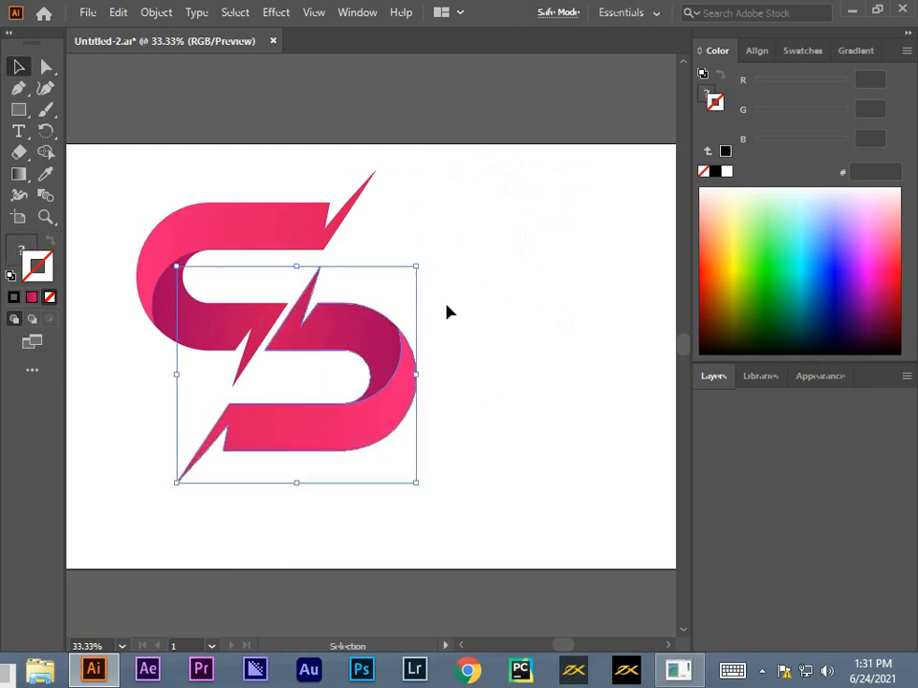
key(Right)
key(Right)
key(Right)
key(Right)
key(Right)
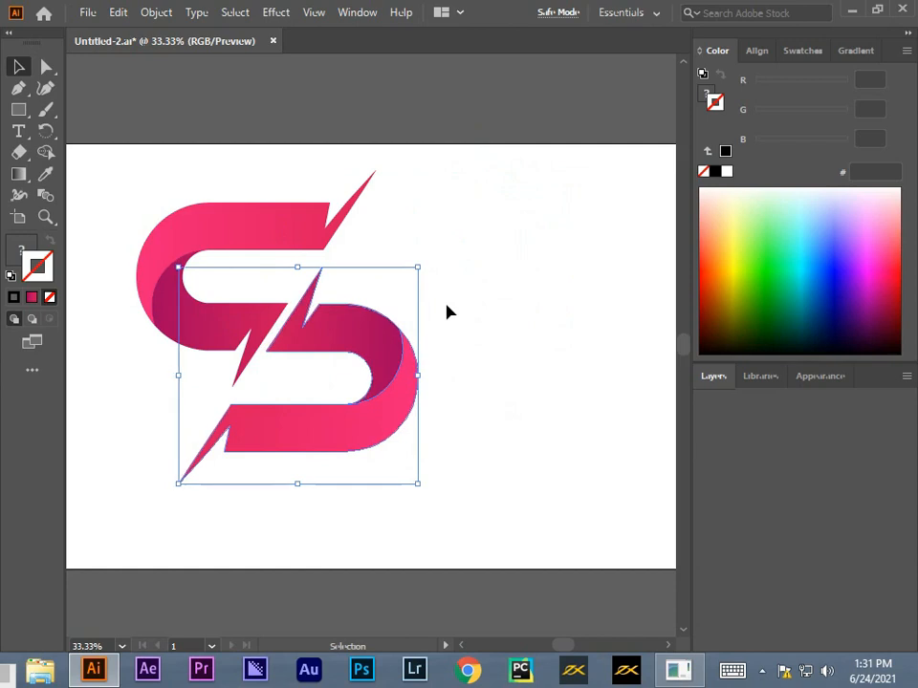
key(Right)
key(Right)
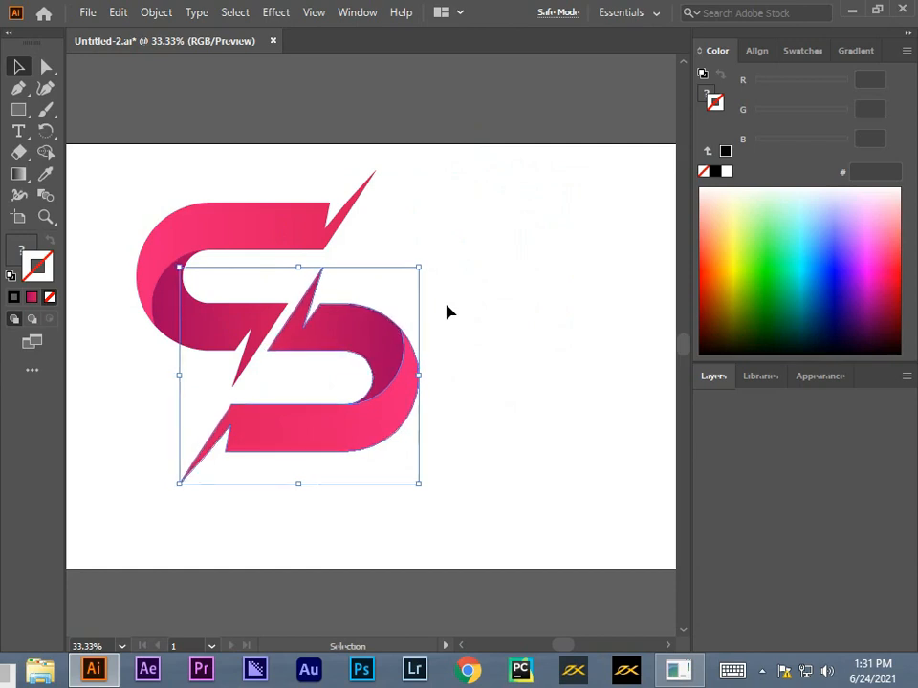
click(527, 313)
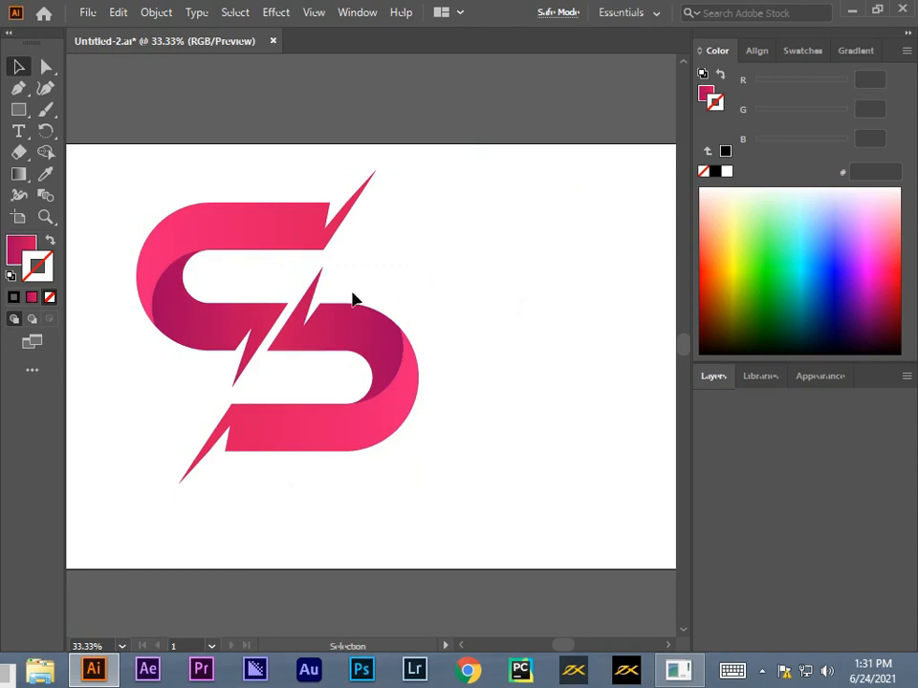
Adjust the tip anchor of the rotated copy's upper spike slightly with the Direct Selection tool
click(321, 269)
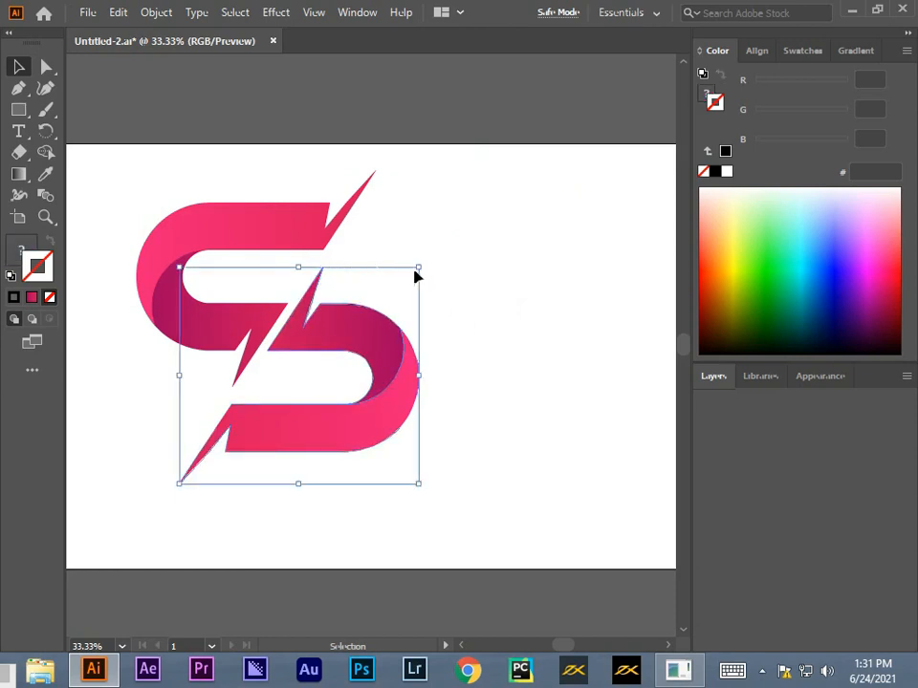
click(492, 260)
key(ctrl+s)
click(45, 66)
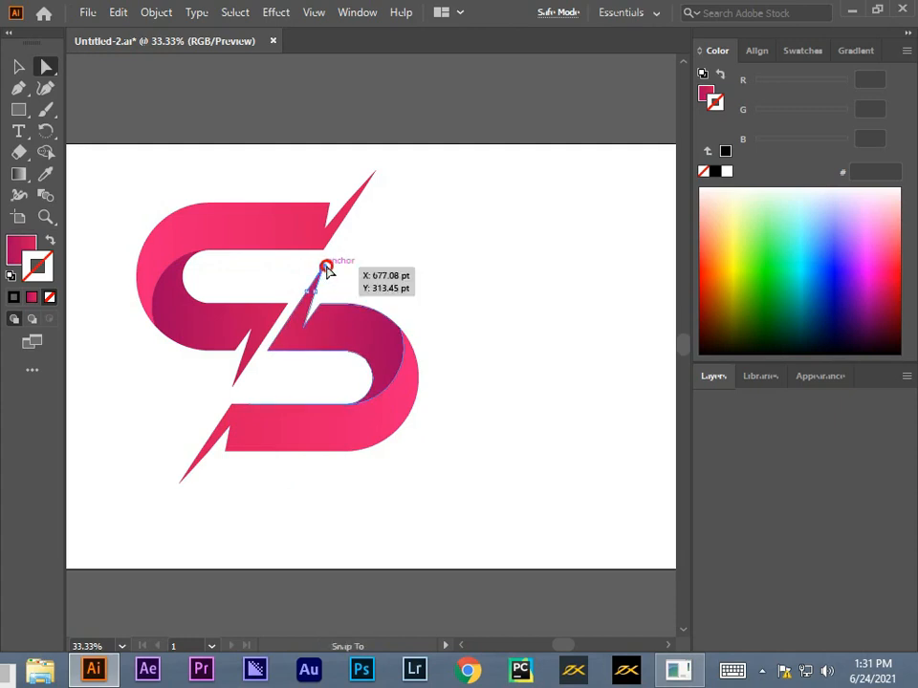
mouse_move(323, 270)
mouse_down()
mouse_move(335, 271)
mouse_move(324, 271)
mouse_up()
click(497, 304)
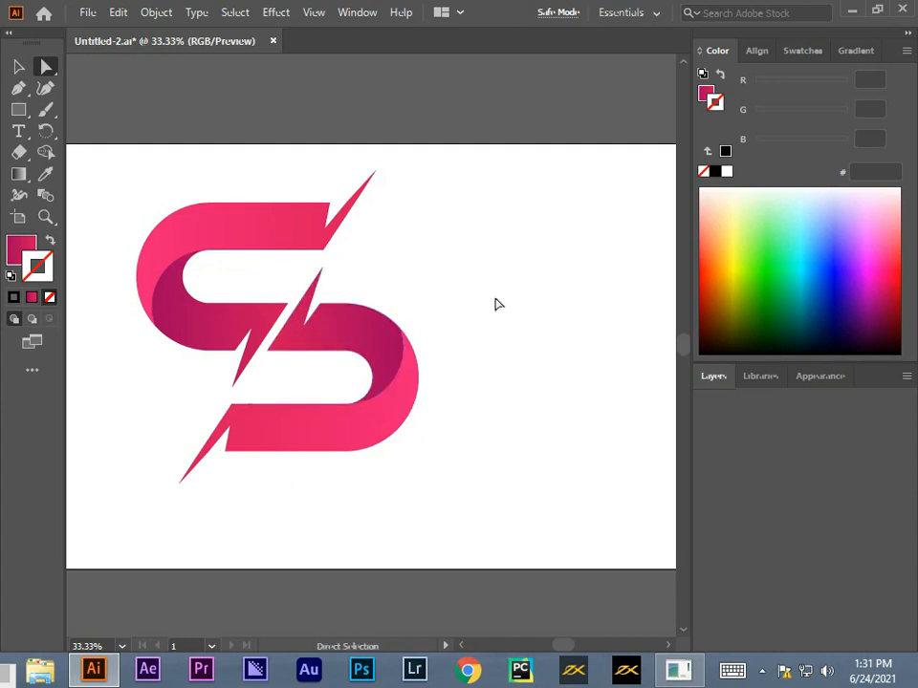
click(395, 344)
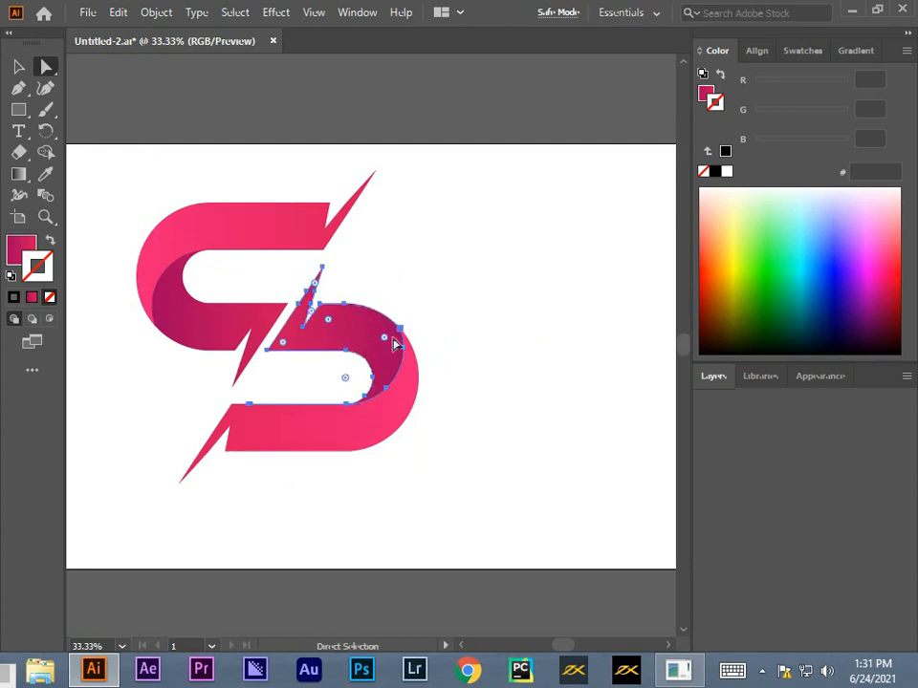
click(858, 50)
click(781, 79)
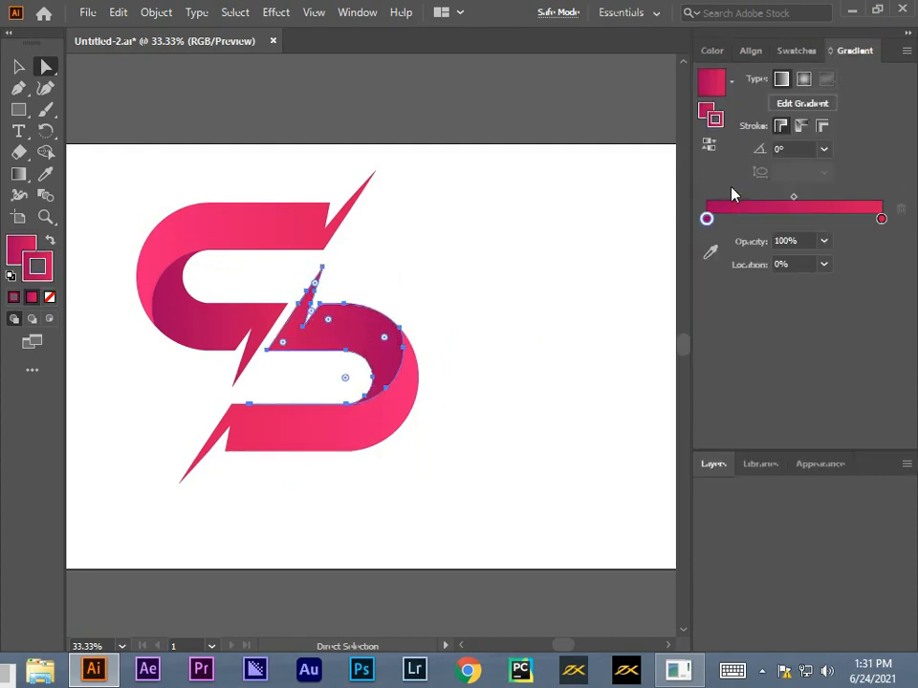
click(707, 219)
double_click(708, 220)
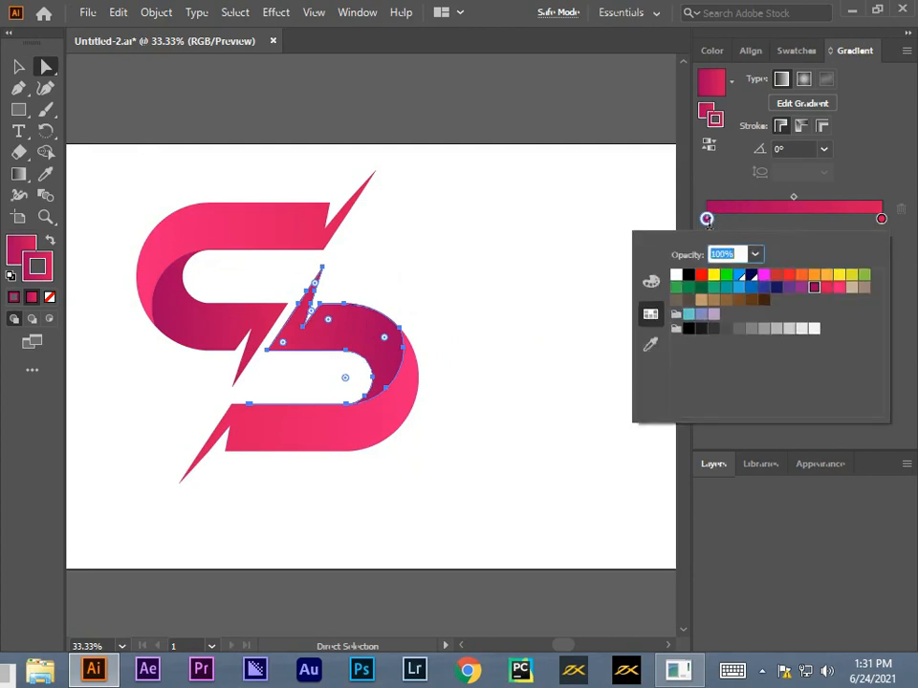
click(751, 288)
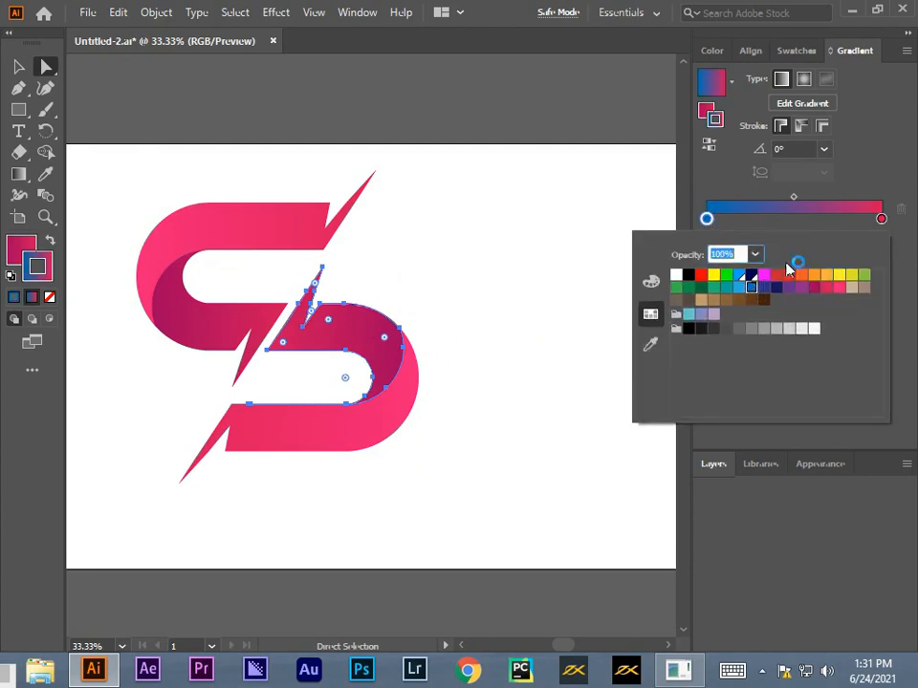
click(52, 300)
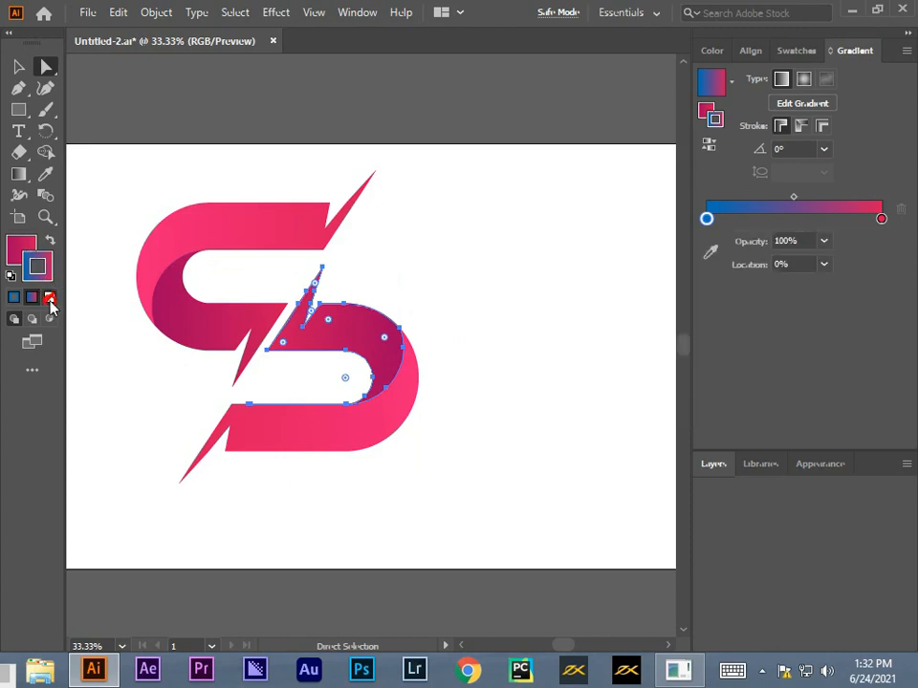
click(50, 297)
Set the starting color of the fill gradient on the rotated copy's upper hook to blue
click(22, 252)
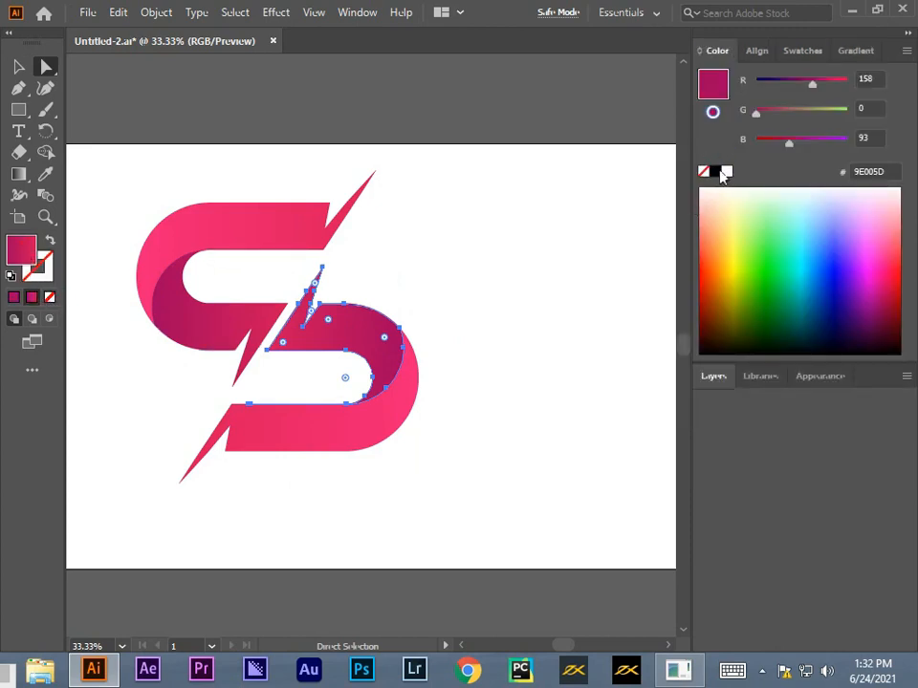
click(855, 52)
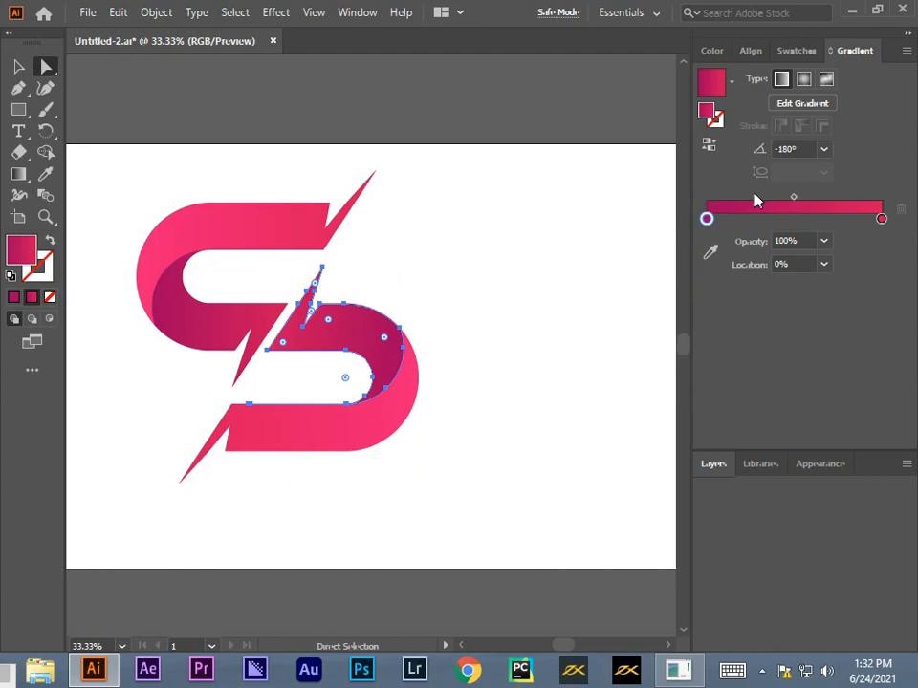
double_click(708, 221)
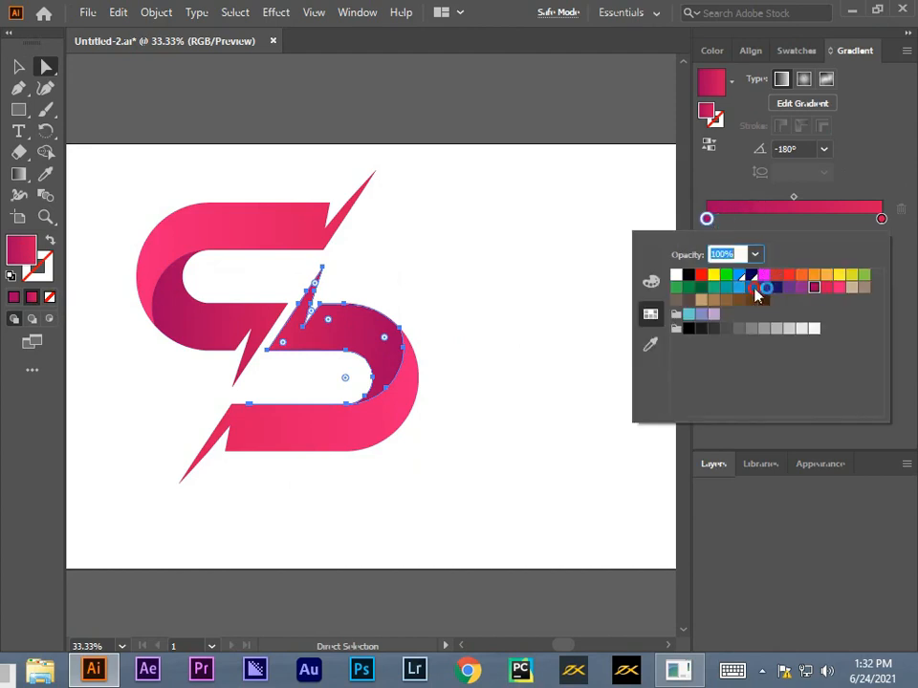
click(750, 286)
click(879, 225)
double_click(878, 224)
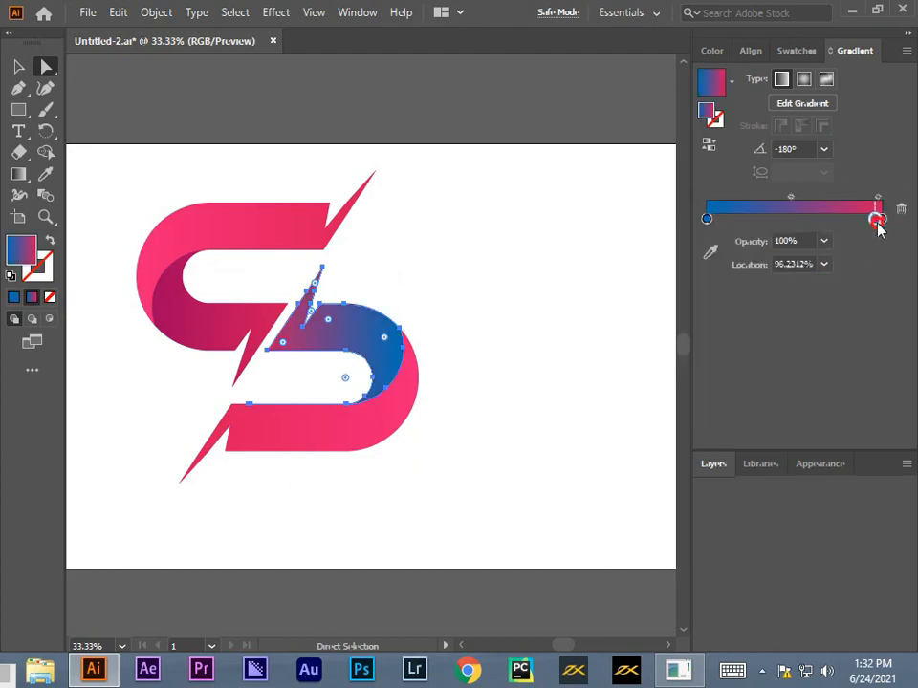
click(873, 225)
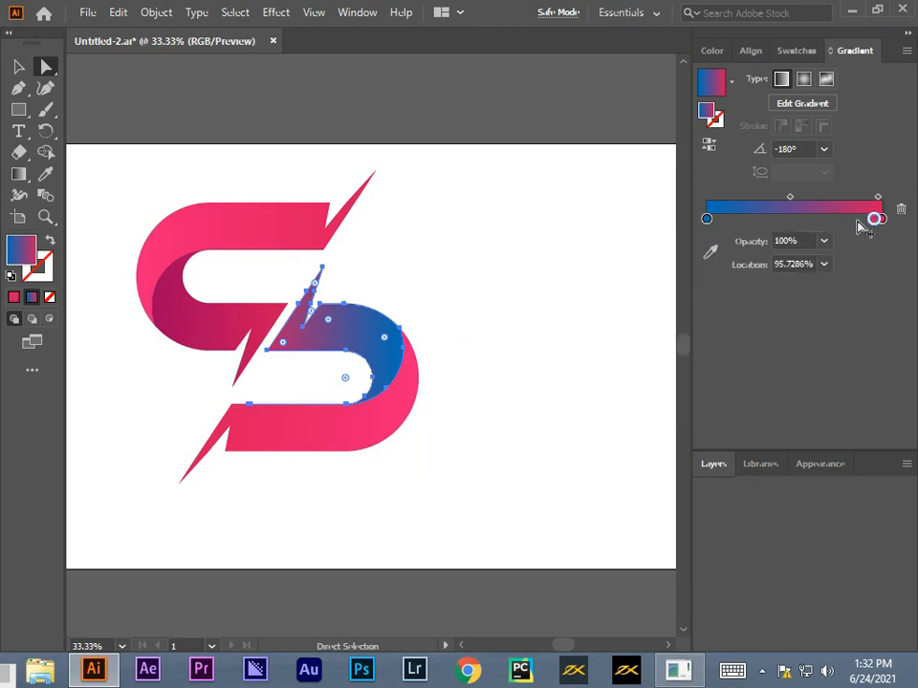
drag(875, 219, 868, 277)
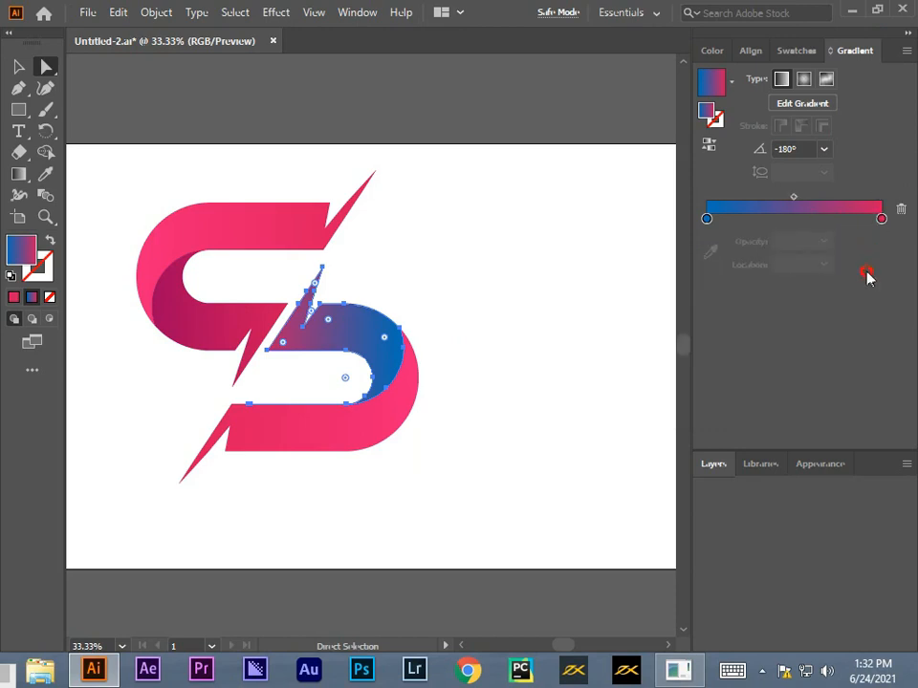
Set the ending color of the upper hook's fill gradient to light blue (R=41 G=171 B=226)
click(881, 219)
double_click(881, 219)
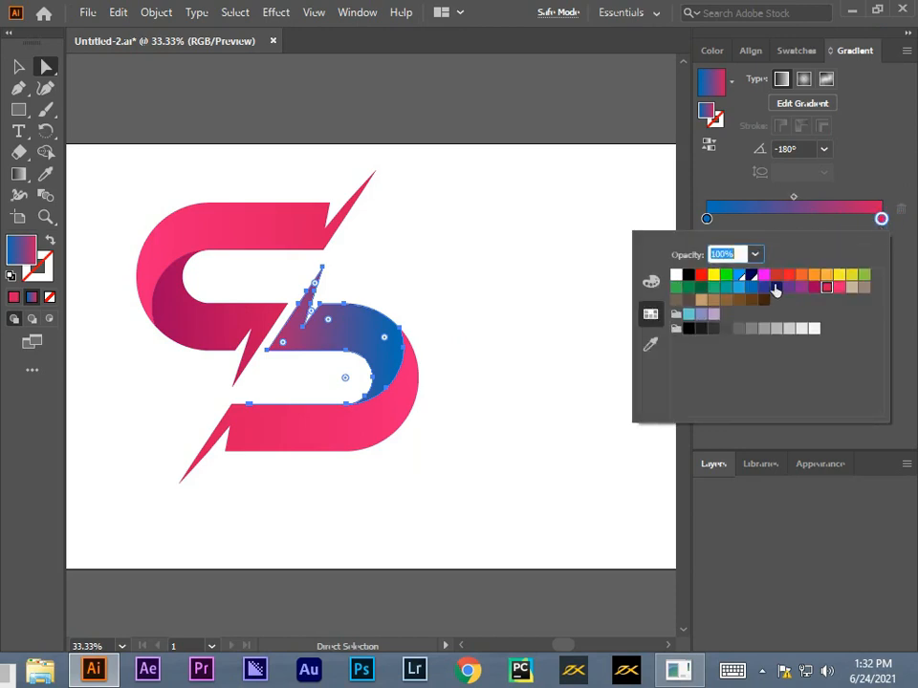
click(740, 287)
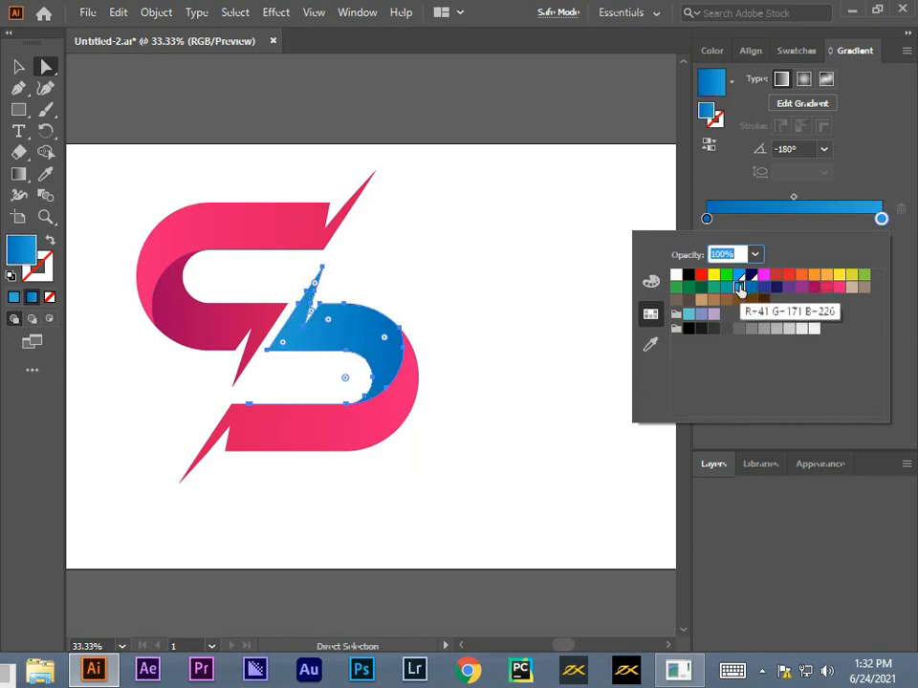
Set both ends of the fill gradient on the rotated copy's lower band to light blue and deselect it
click(333, 439)
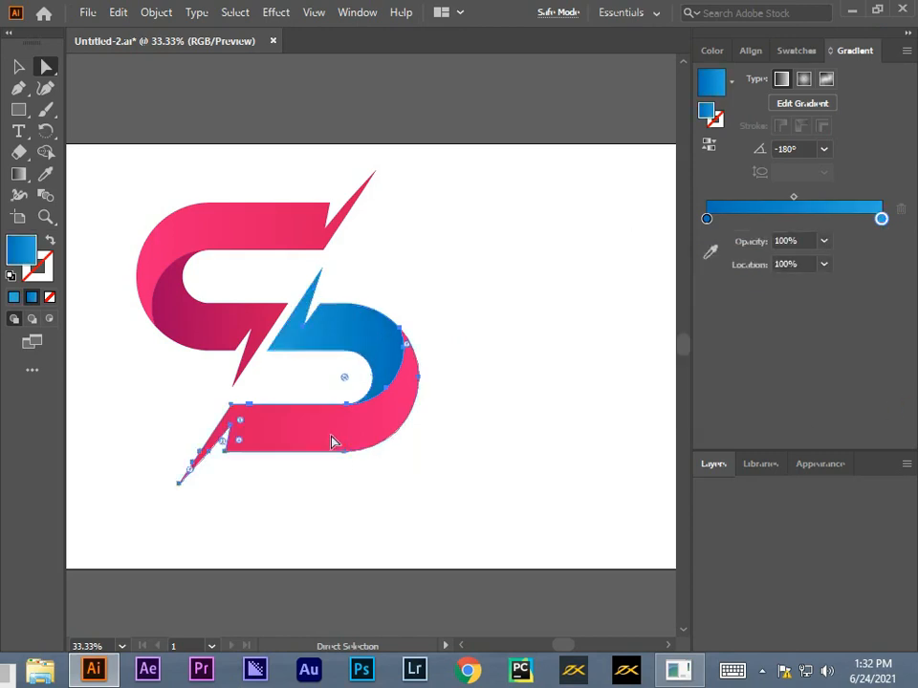
double_click(707, 220)
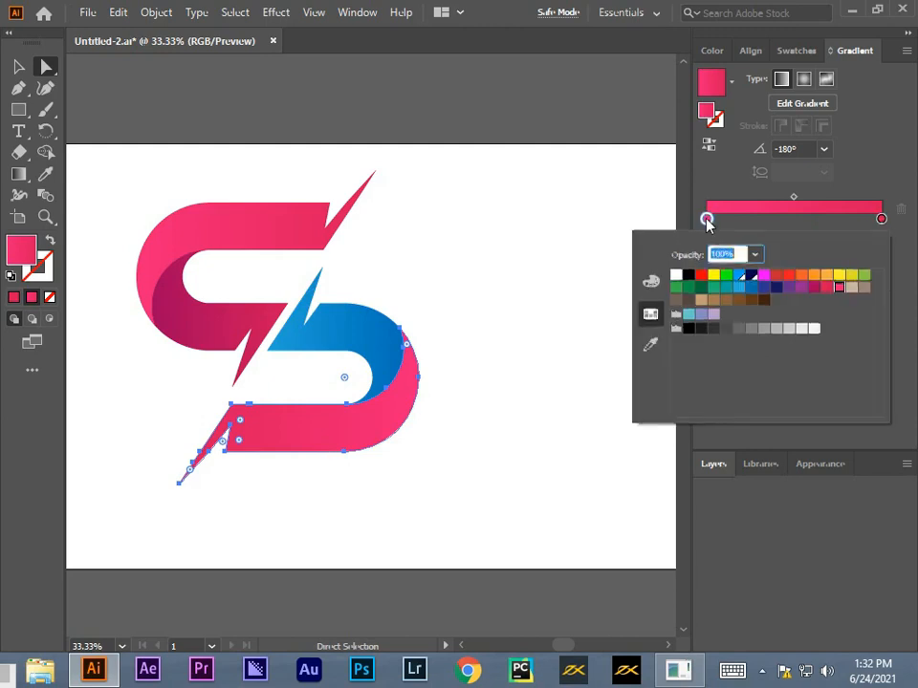
click(746, 290)
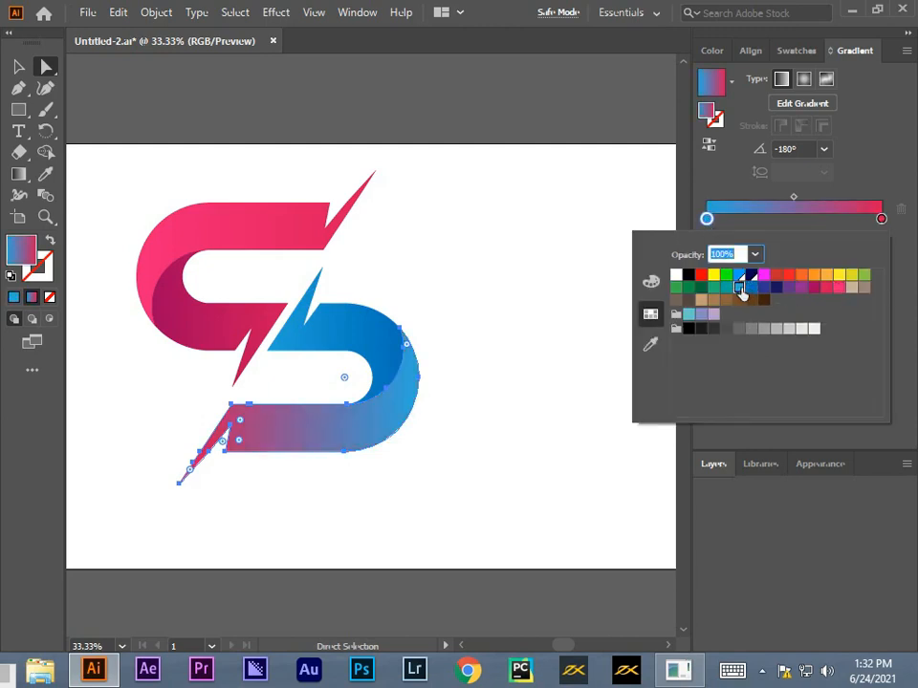
double_click(880, 219)
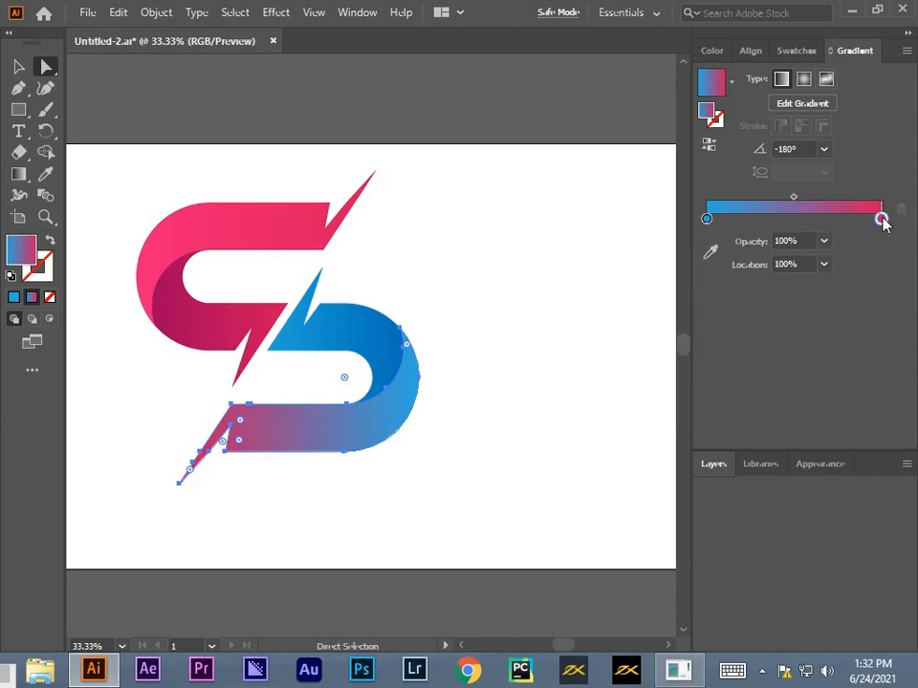
click(735, 288)
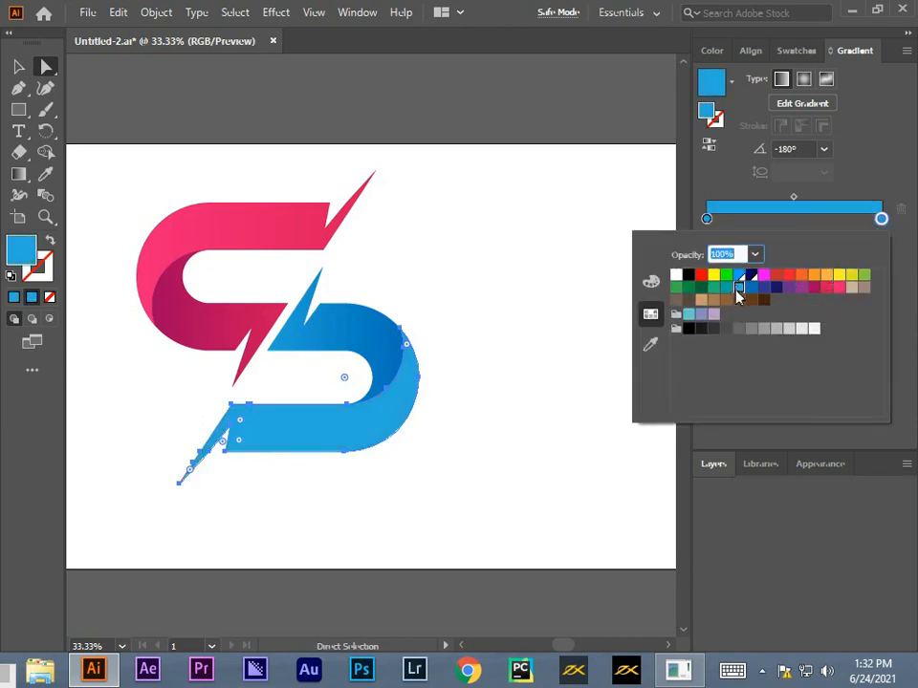
click(116, 209)
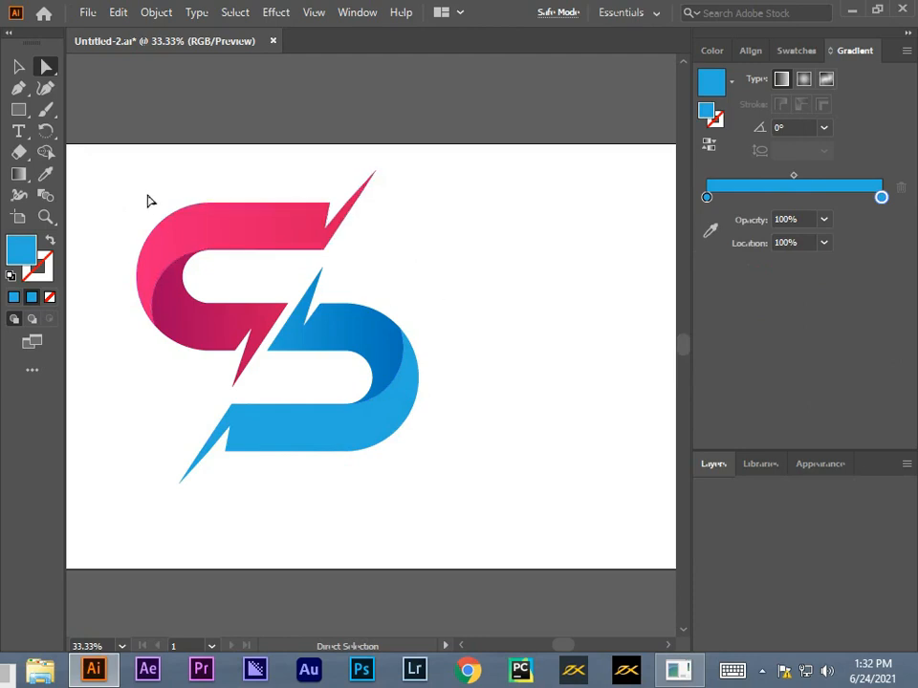